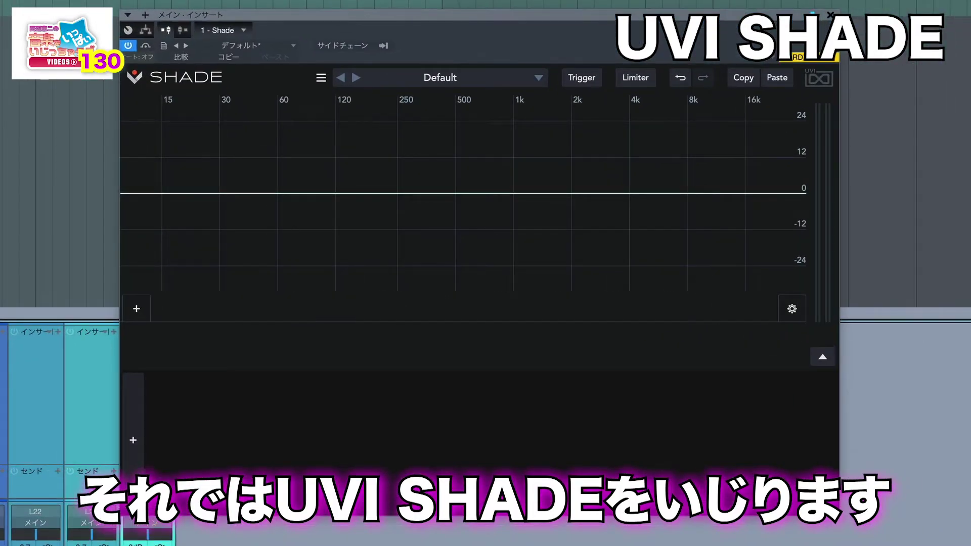
# Add a resonant low-pass filter and clear the plugin back to its default state
pyautogui.click(136, 309)
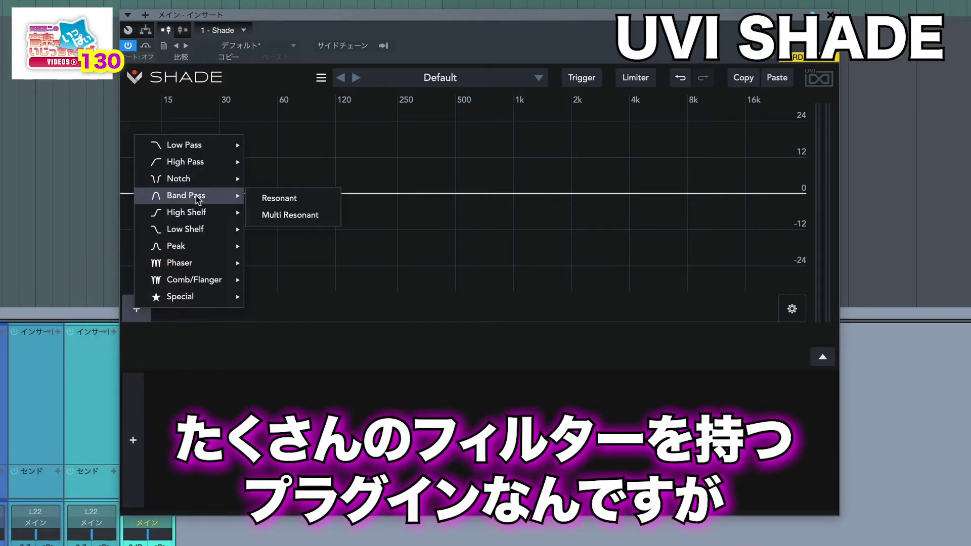
pyautogui.moveTo(214, 195)
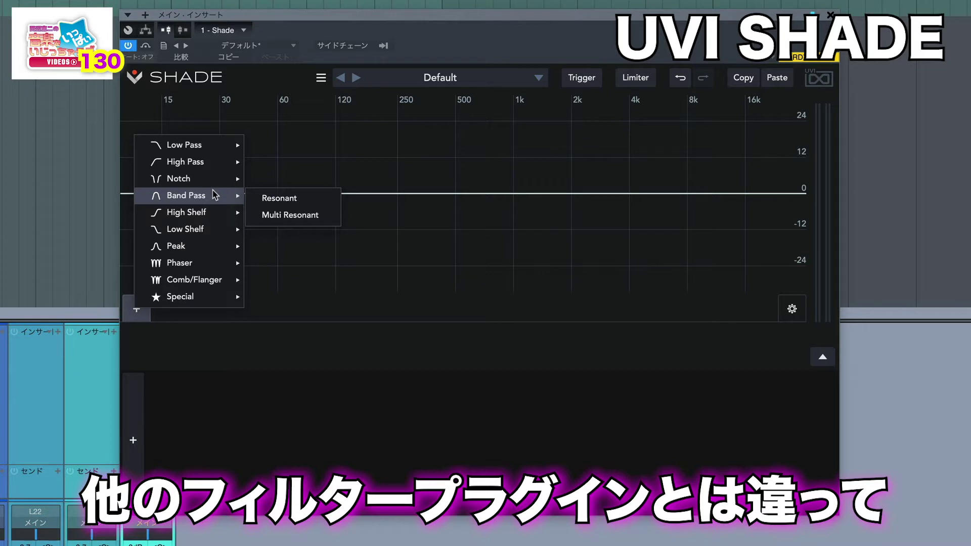
pyautogui.moveTo(221, 151)
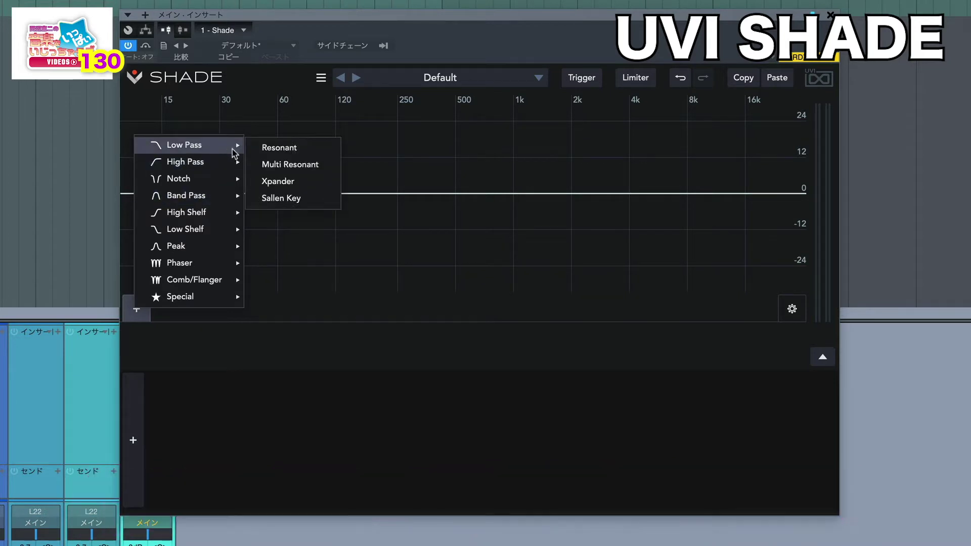
pyautogui.click(282, 148)
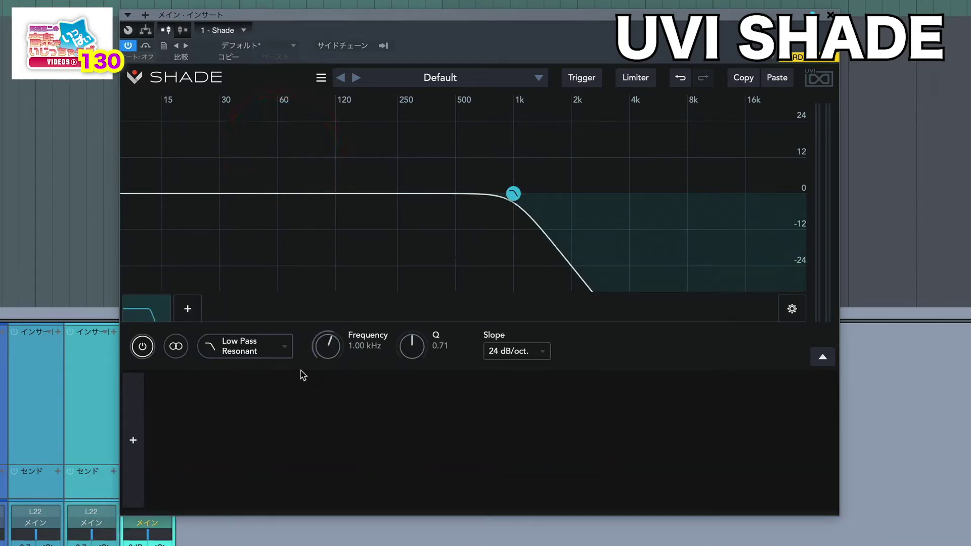
pyautogui.click(320, 78)
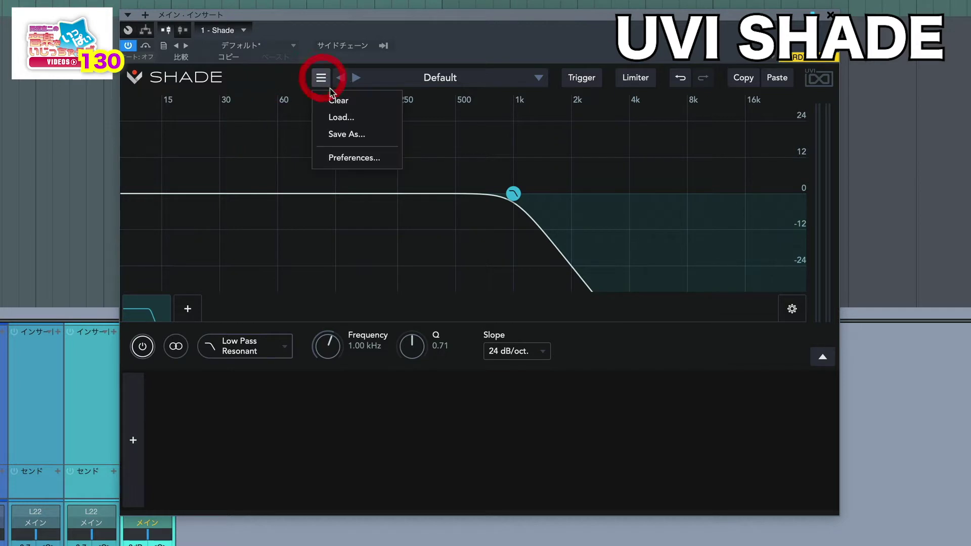
pyautogui.click(333, 101)
pyautogui.click(440, 78)
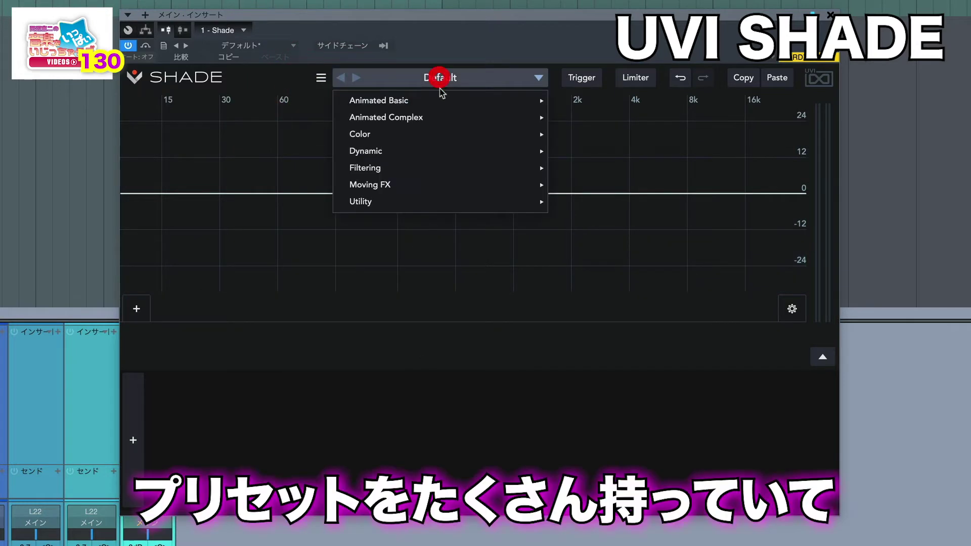
pyautogui.moveTo(431, 142)
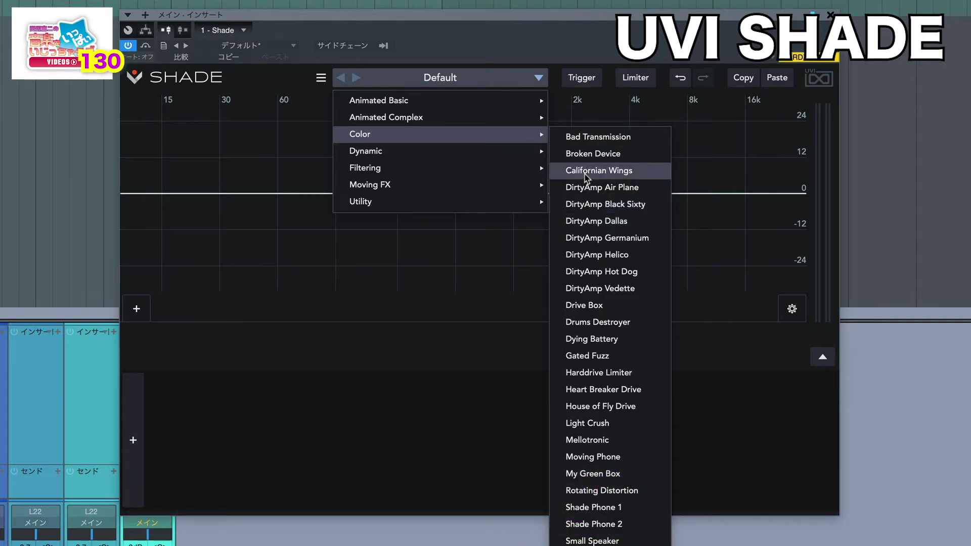
pyautogui.click(590, 52)
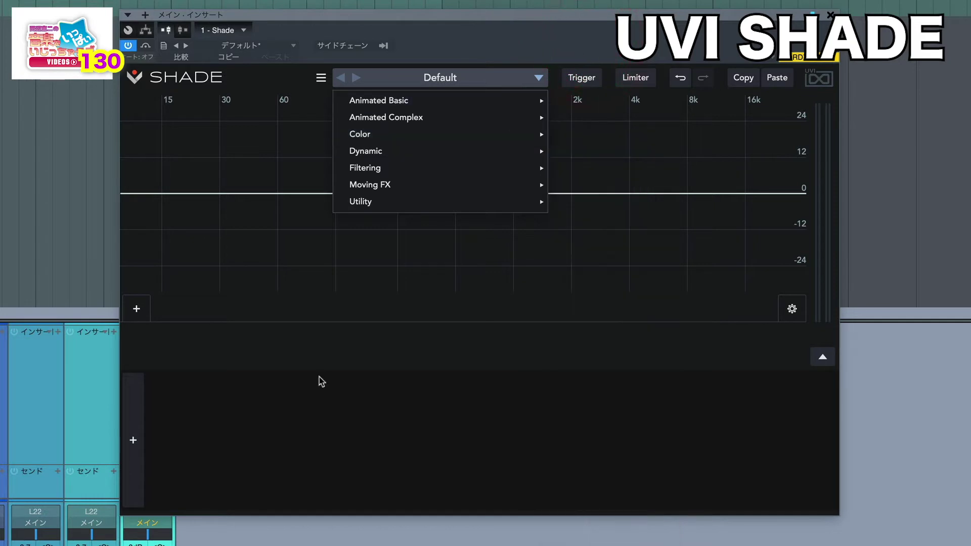
pyautogui.click(332, 402)
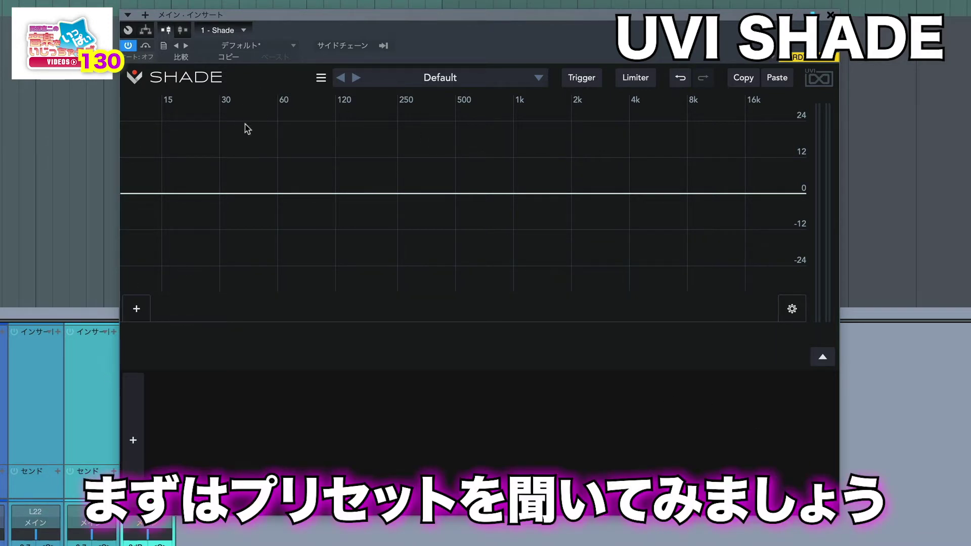
# Play the track briefly without processing, and load the Animated Basic preset BB Booster to hear it in playback
pyautogui.press('space')
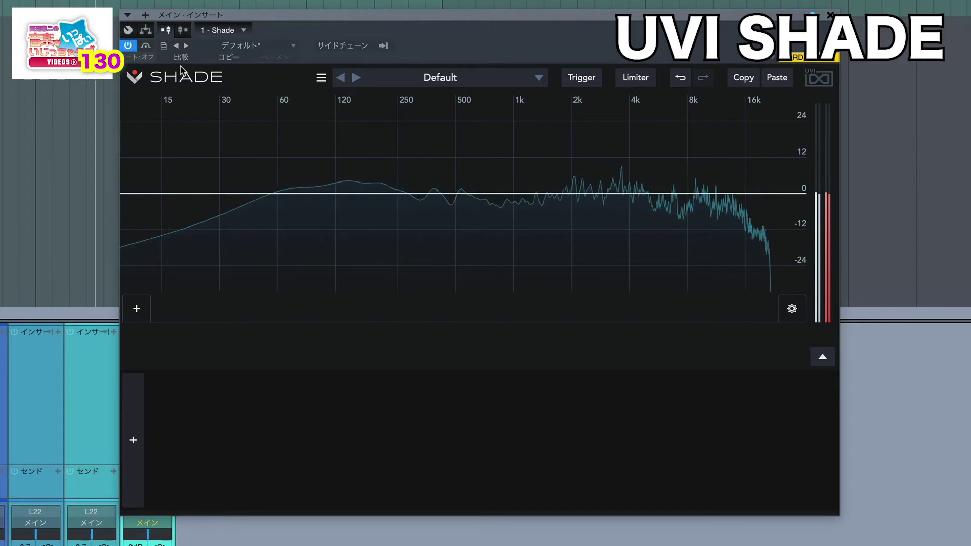
pyautogui.press('space')
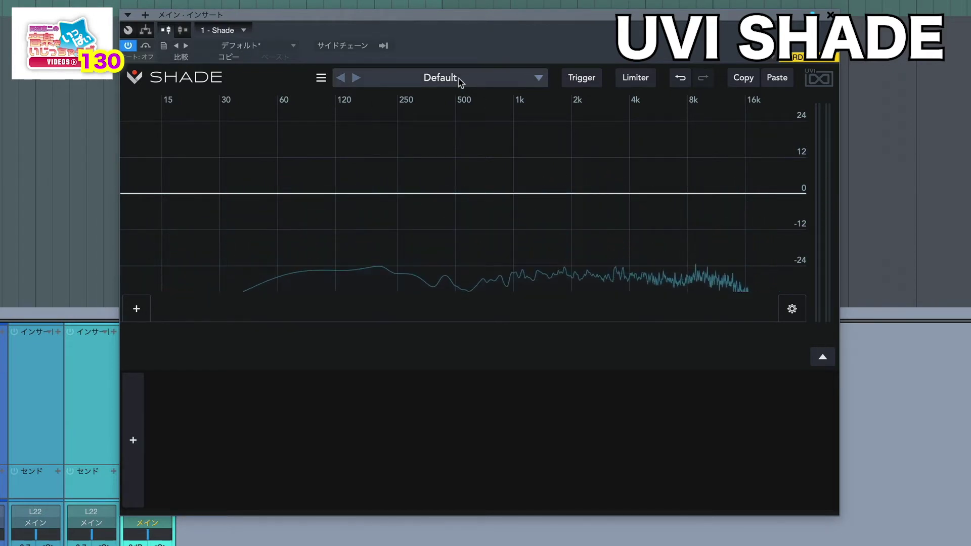
pyautogui.click(462, 78)
pyautogui.moveTo(491, 100)
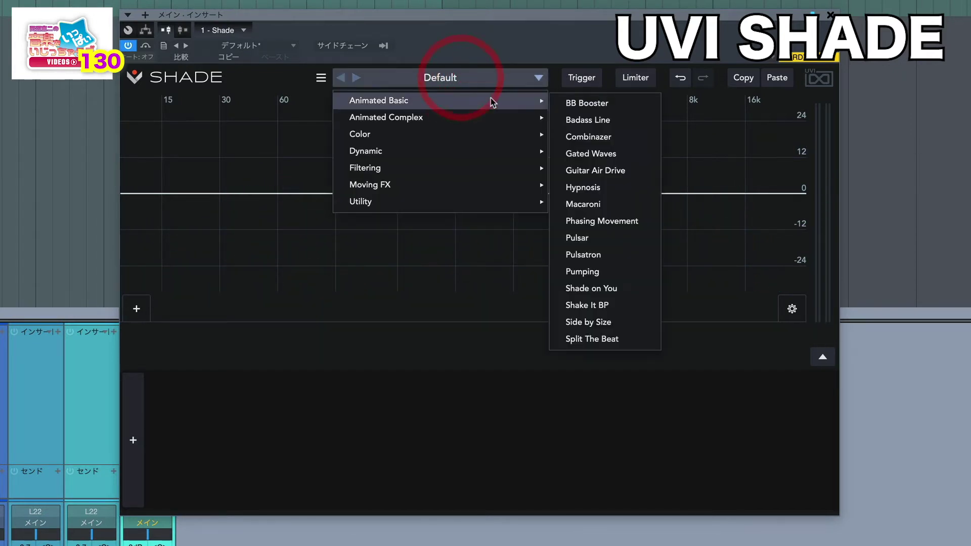
pyautogui.click(603, 103)
pyautogui.press('space')
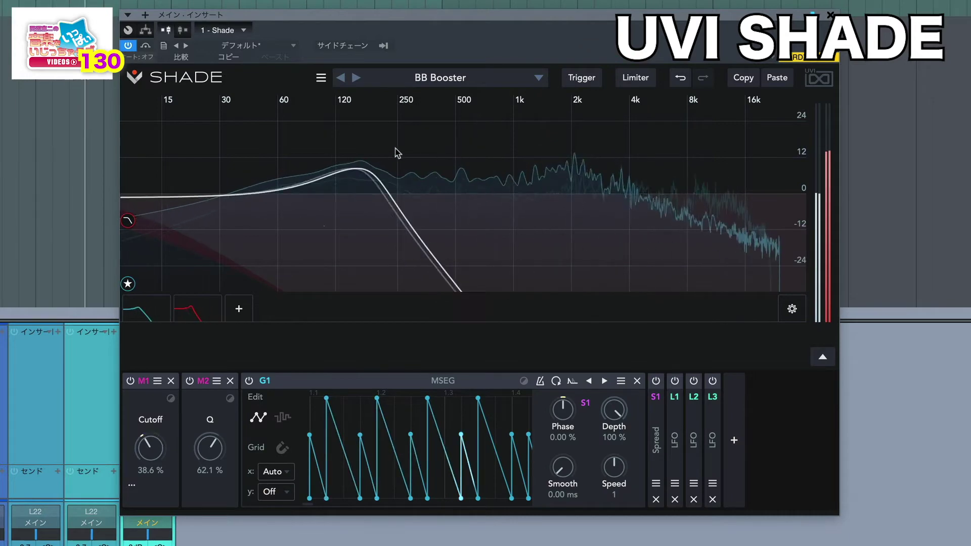
# Audition the Animated Basic presets that follow one by one during playback, from Badass Line through Pulsatron
pyautogui.click(356, 77)
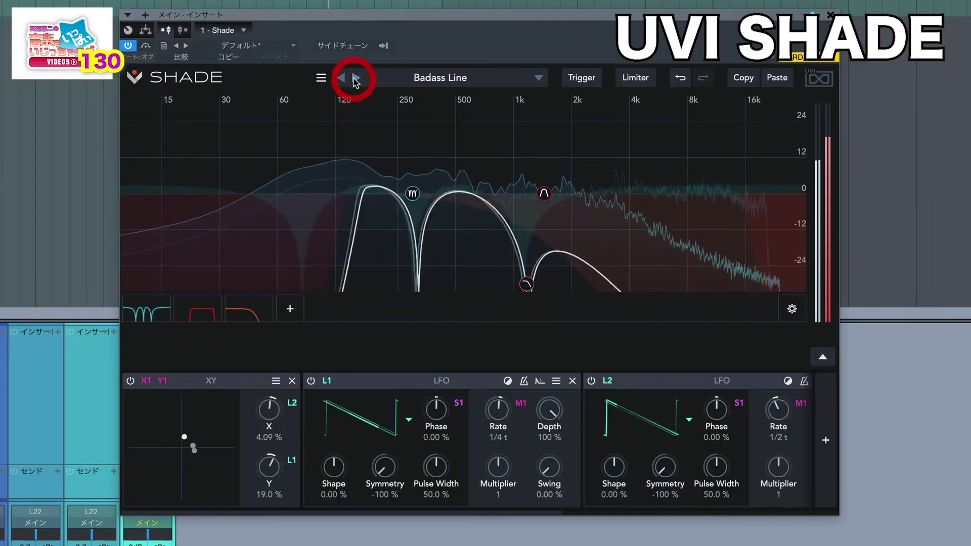
pyautogui.click(356, 78)
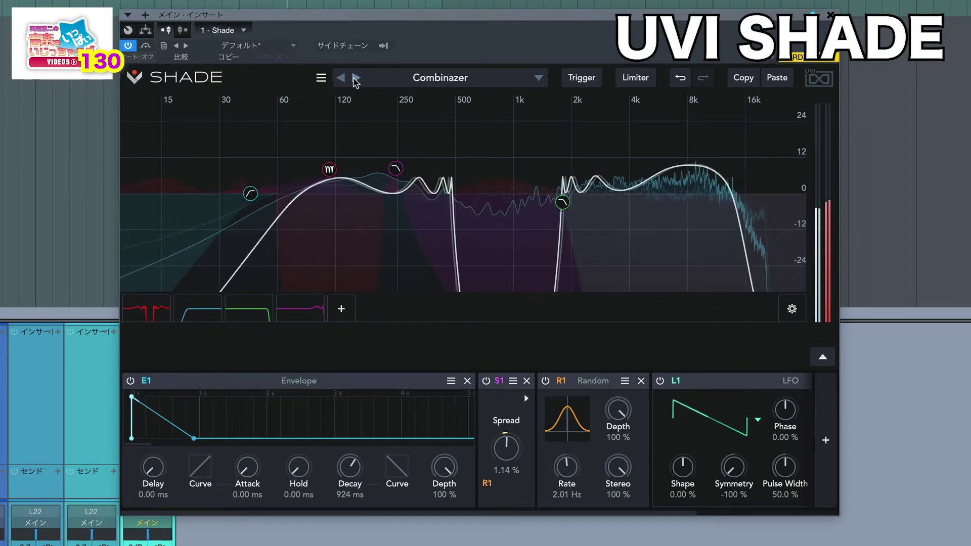
pyautogui.click(356, 77)
pyautogui.click(356, 77)
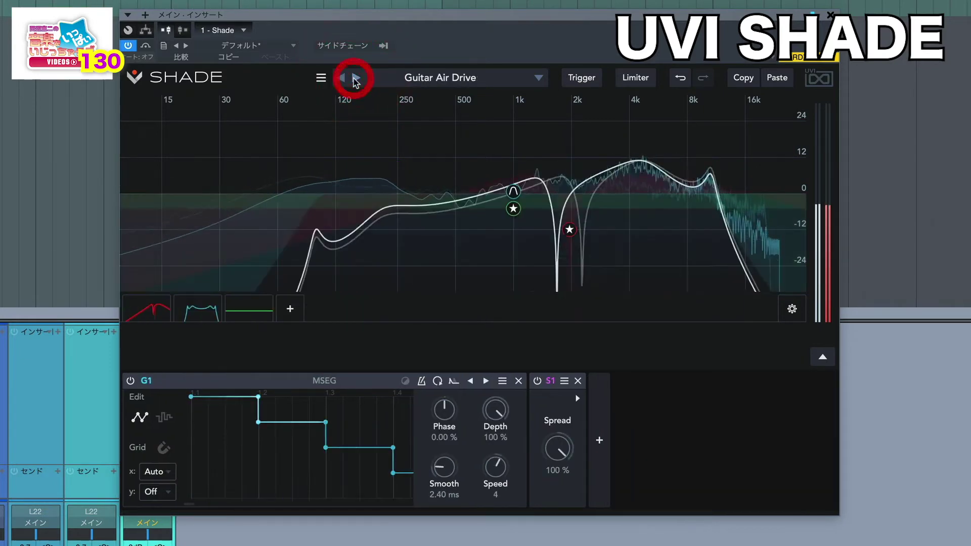
pyautogui.click(356, 77)
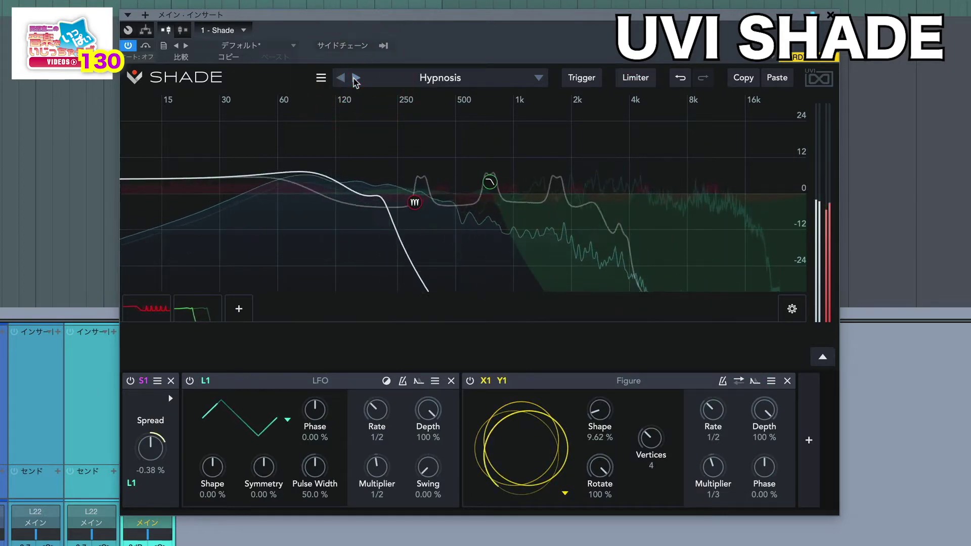
pyautogui.click(356, 79)
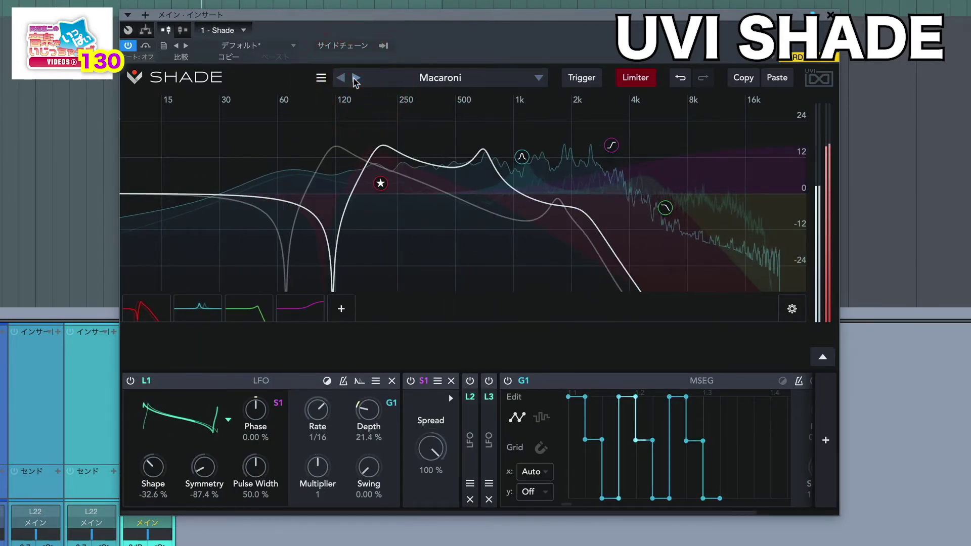
pyautogui.click(356, 78)
pyautogui.click(356, 78)
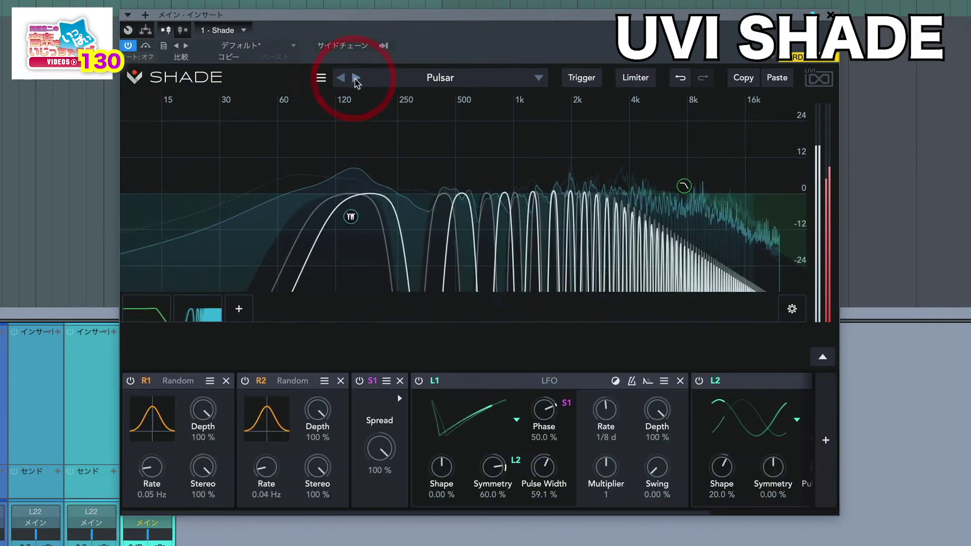
pyautogui.click(356, 79)
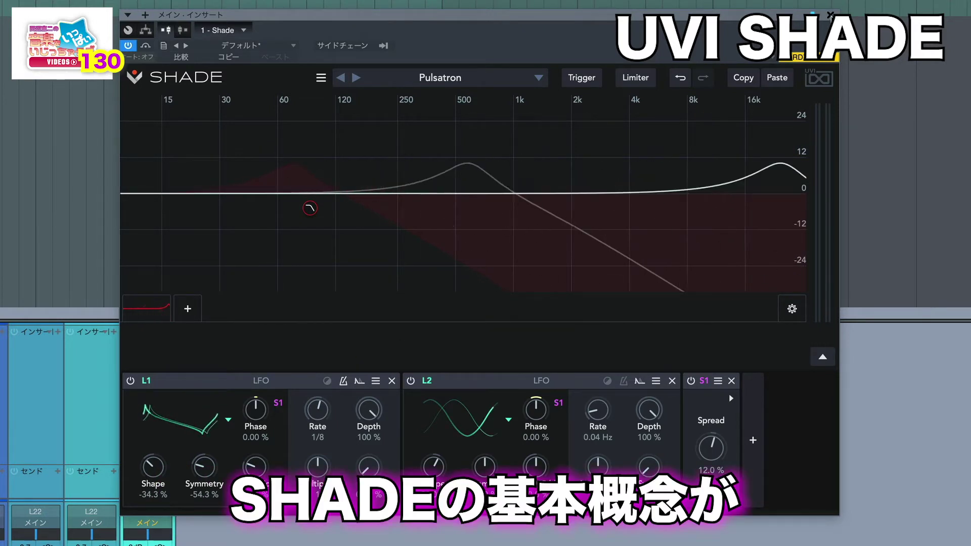
# Switch to Falcon, create a keygroup in a new layer from the Synth Template, and set its Analog oscillator to a sawtooth waveform
pyautogui.click(830, 15)
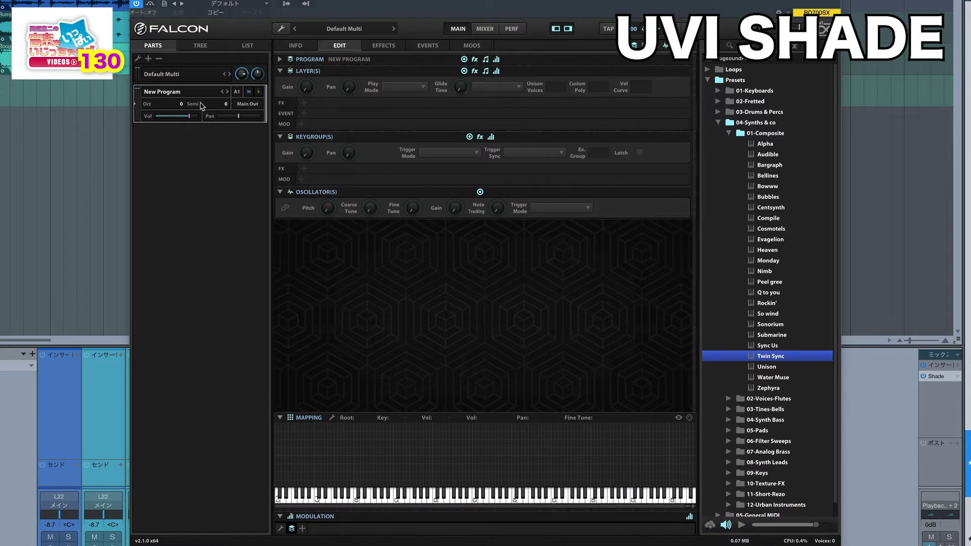
pyautogui.rightClick(385, 437)
pyautogui.moveTo(445, 254)
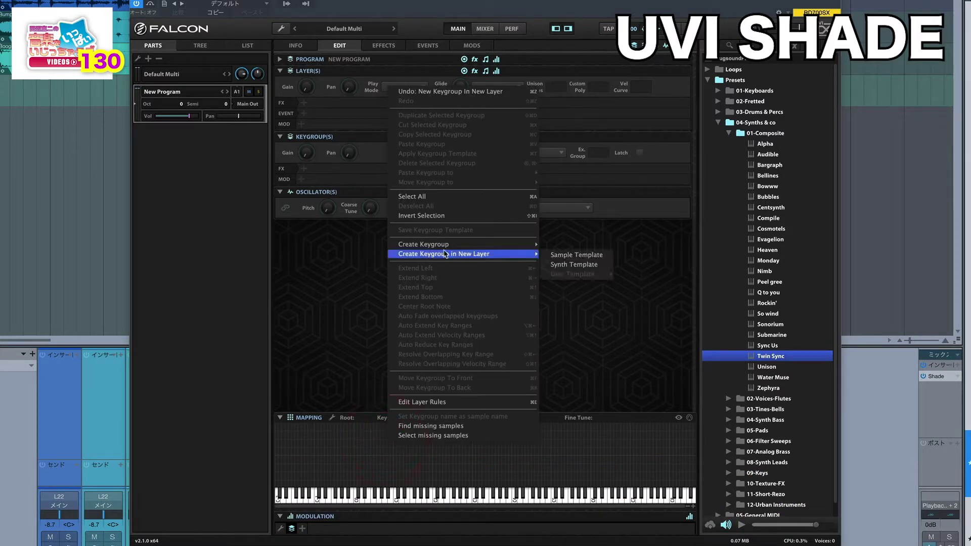
pyautogui.click(594, 266)
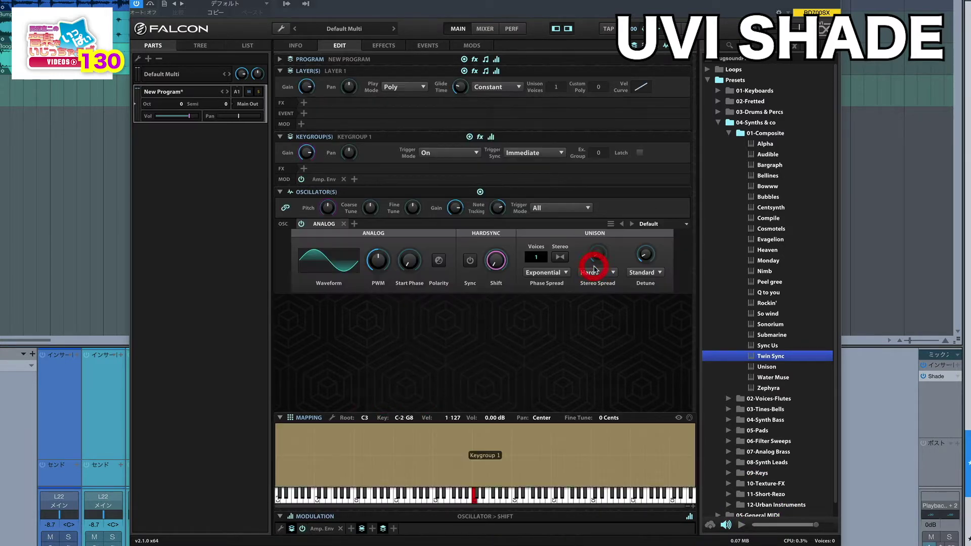
pyautogui.click(329, 291)
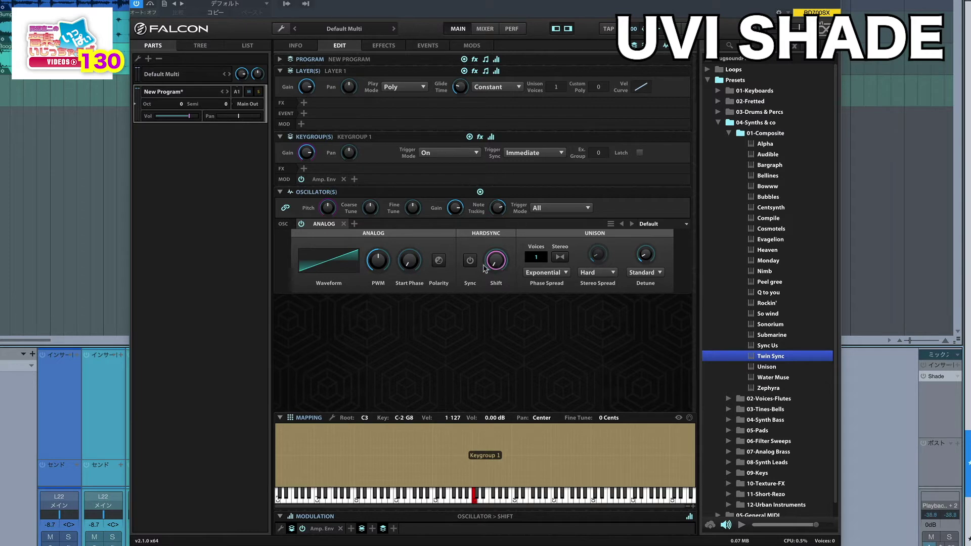
# Add a LowPass 24 filter to the keygroup's effects and set its cutoff to about 723 Hz
pyautogui.click(304, 170)
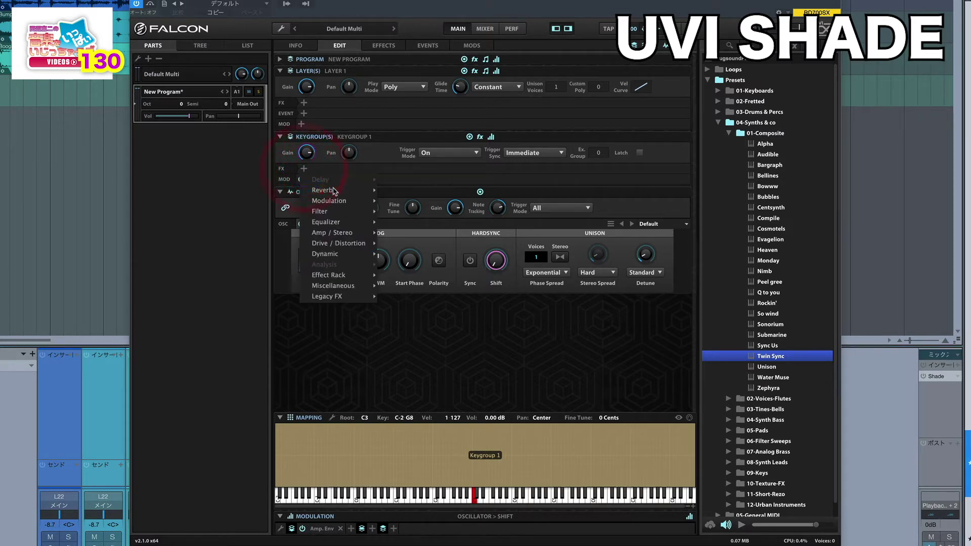
pyautogui.moveTo(346, 214)
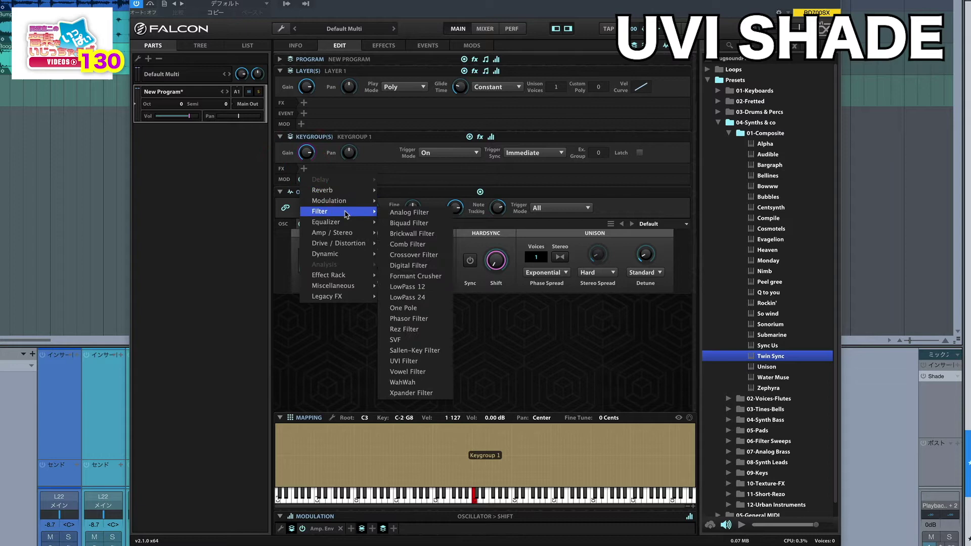
pyautogui.click(434, 297)
pyautogui.moveTo(303, 197); pyautogui.dragTo(327, 126)
pyautogui.moveTo(309, 215); pyautogui.dragTo(345, 153)
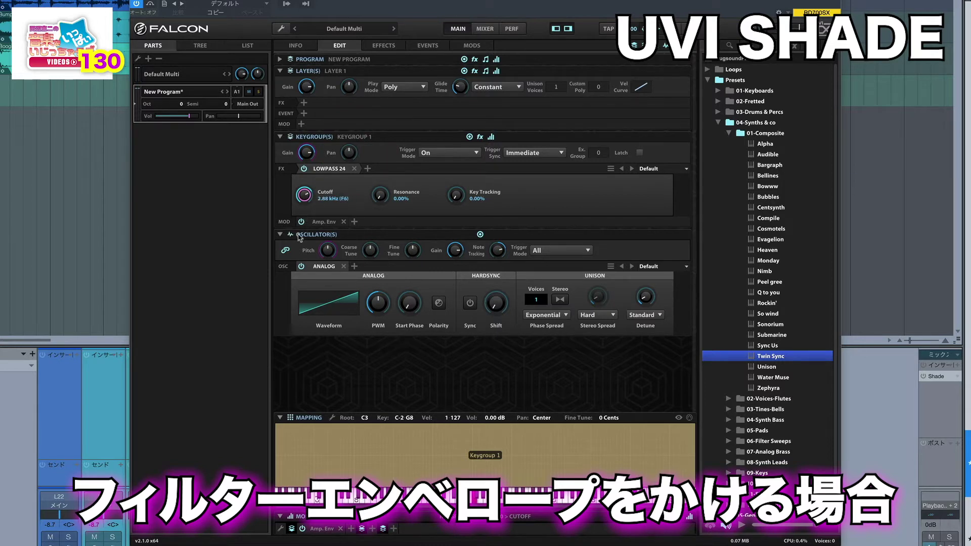
pyautogui.moveTo(306, 250); pyautogui.dragTo(306, 247)
pyautogui.moveTo(304, 194)
pyautogui.mouseDown()
pyautogui.moveTo(308, 210)
pyautogui.moveTo(318, 192)
pyautogui.mouseUp()
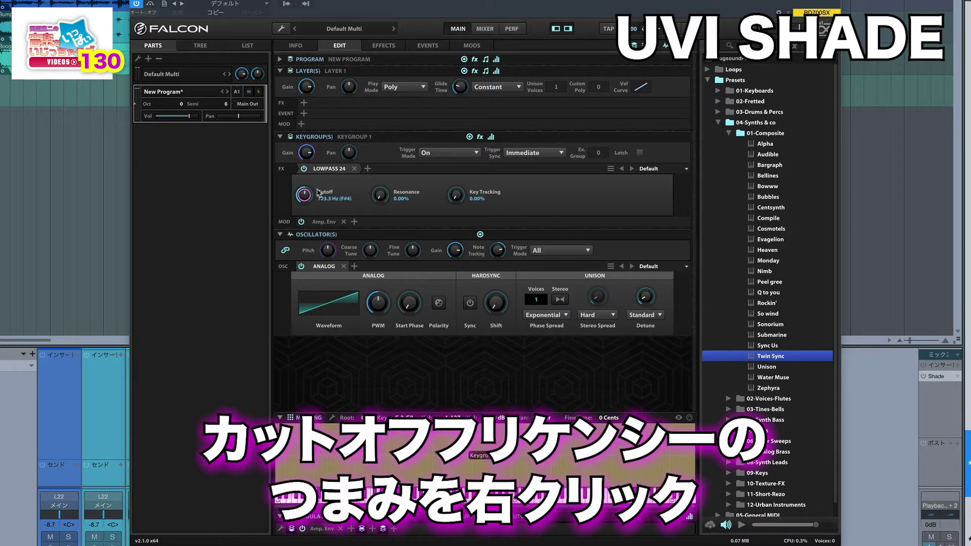
# Modulate the LowPass 24 cutoff with a new keygroup AHD envelope and adjust the envelope's time sliders
pyautogui.rightClick(305, 196)
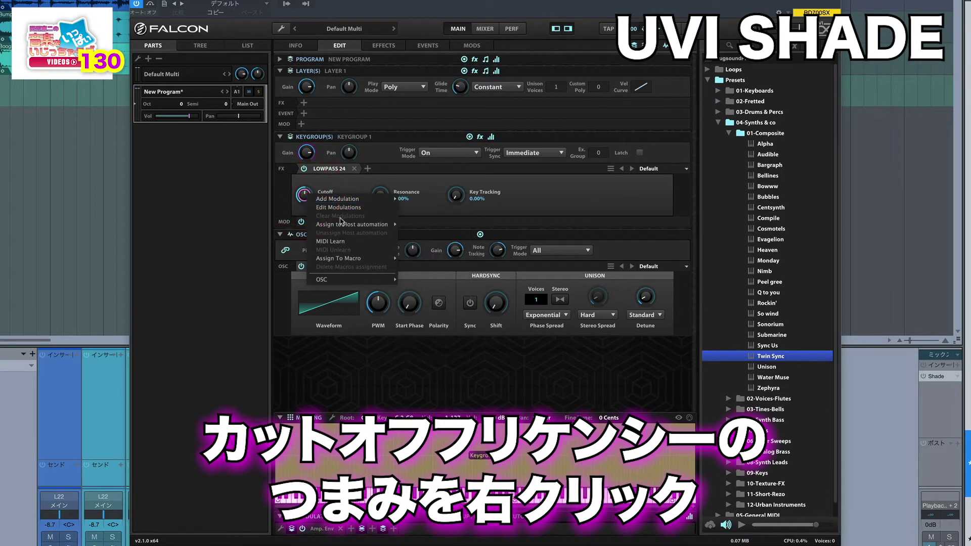
pyautogui.moveTo(347, 200)
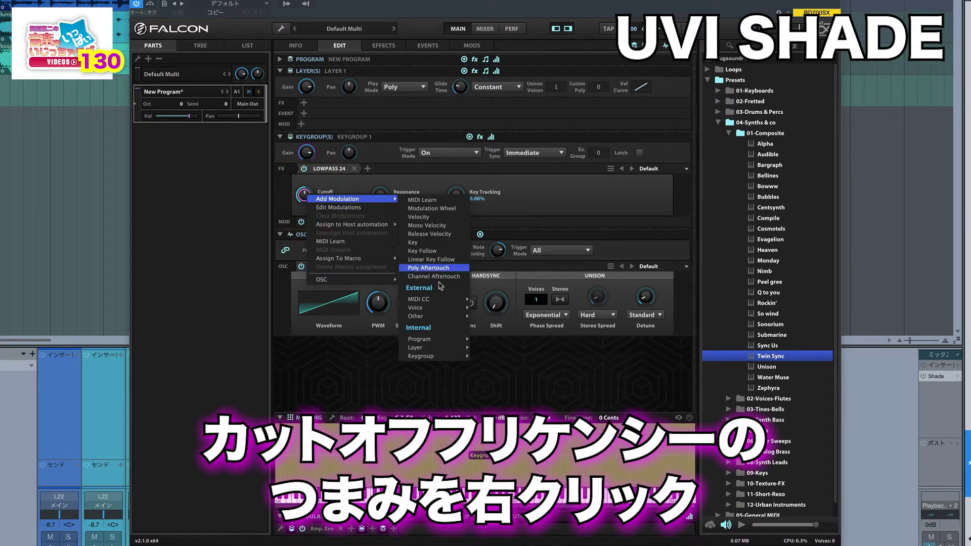
pyautogui.moveTo(443, 359)
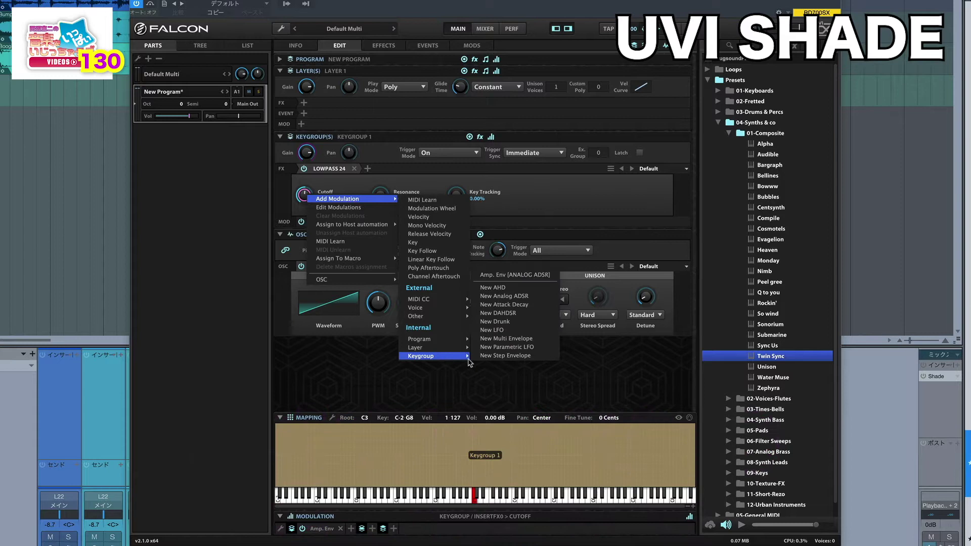
pyautogui.click(507, 294)
pyautogui.moveTo(353, 507)
pyautogui.mouseDown()
pyautogui.moveTo(346, 530)
pyautogui.moveTo(345, 514)
pyautogui.moveTo(362, 515)
pyautogui.moveTo(364, 501)
pyautogui.mouseUp()
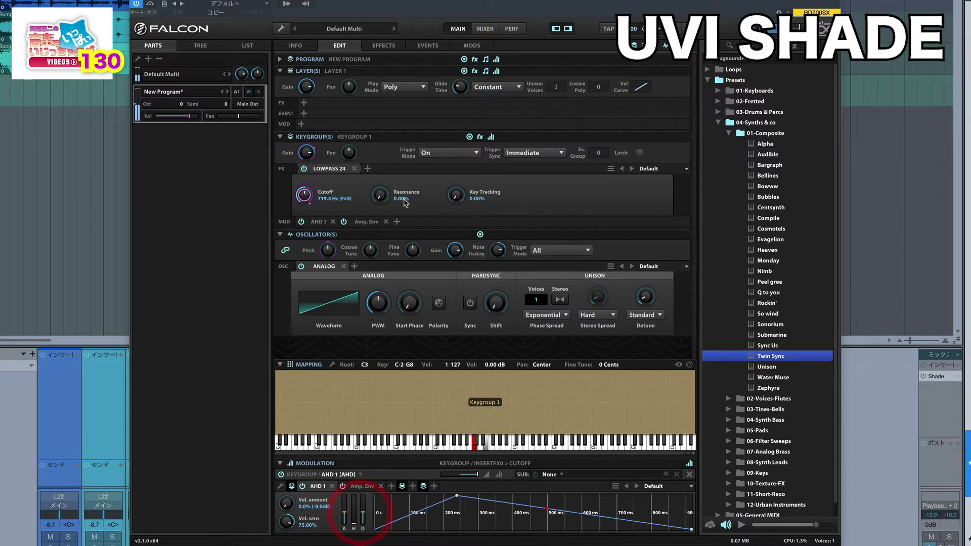
# Raise the LowPass 24 filter's resonance and lower its cutoff
pyautogui.moveTo(382, 197); pyautogui.dragTo(388, 144)
pyautogui.moveTo(395, 110); pyautogui.dragTo(393, 109)
pyautogui.moveTo(304, 194); pyautogui.dragTo(302, 213)
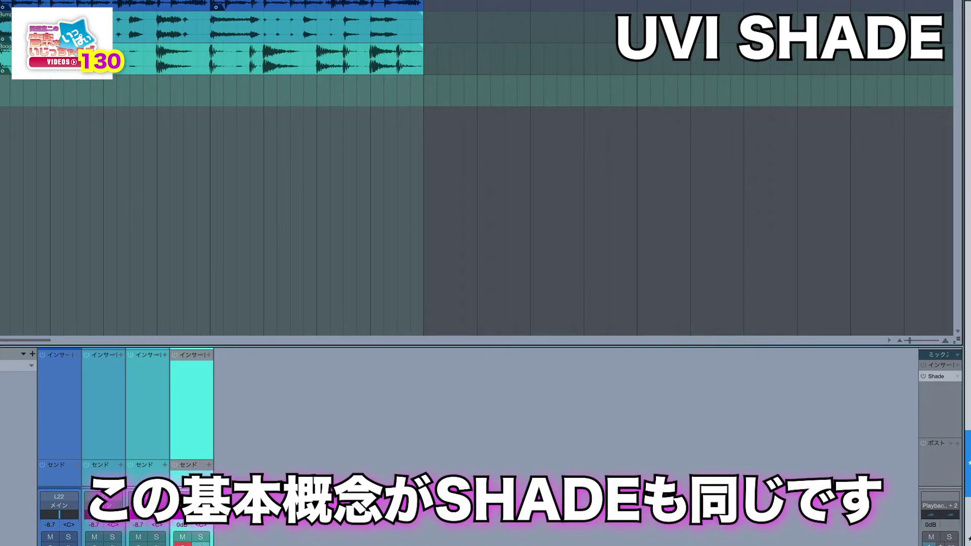
# Switch back to the Shade insert and clear its Pulsatron preset to the default state
pyautogui.click(937, 377)
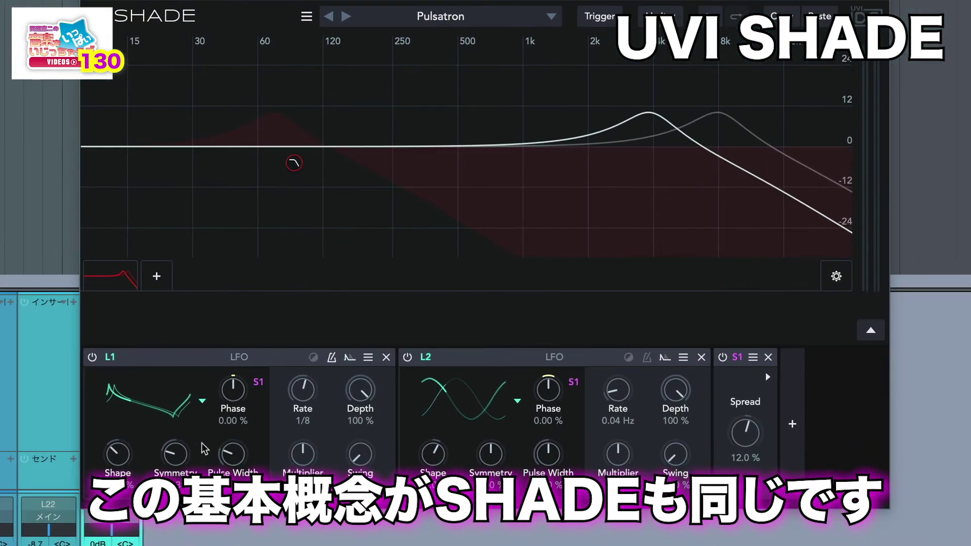
pyautogui.click(306, 17)
pyautogui.click(322, 39)
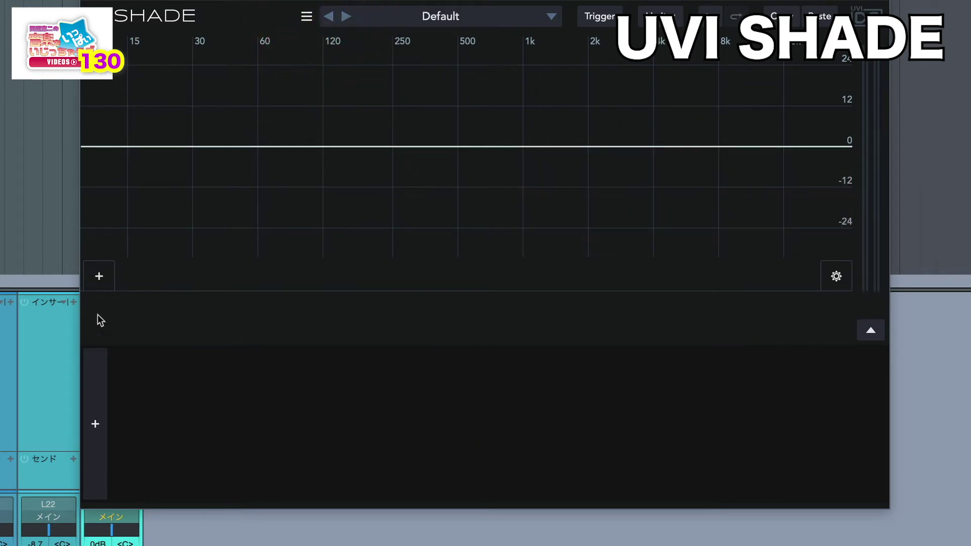
# Add a Low Pass Resonant filter to the empty preset and raise its frequency to 30 kHz
pyautogui.click(101, 276)
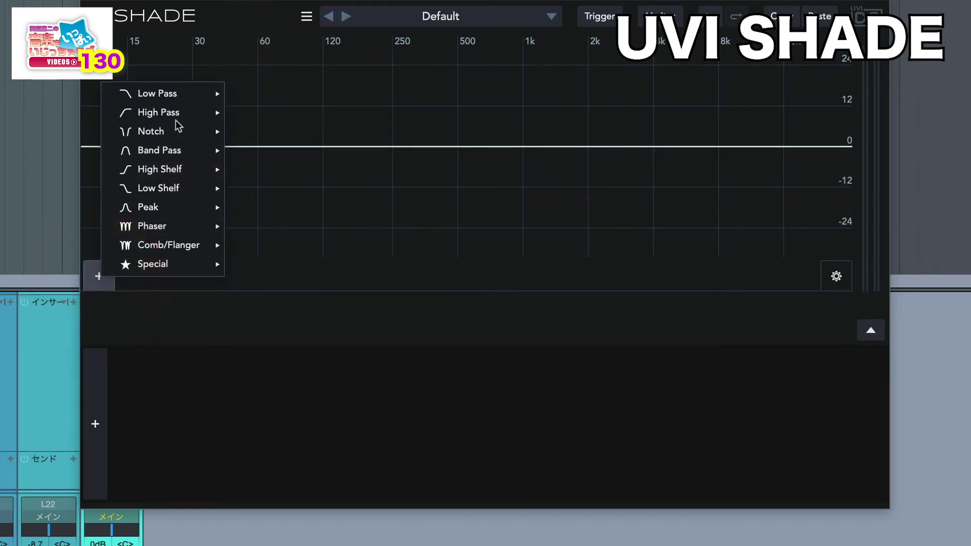
pyautogui.moveTo(176, 97)
pyautogui.click(286, 97)
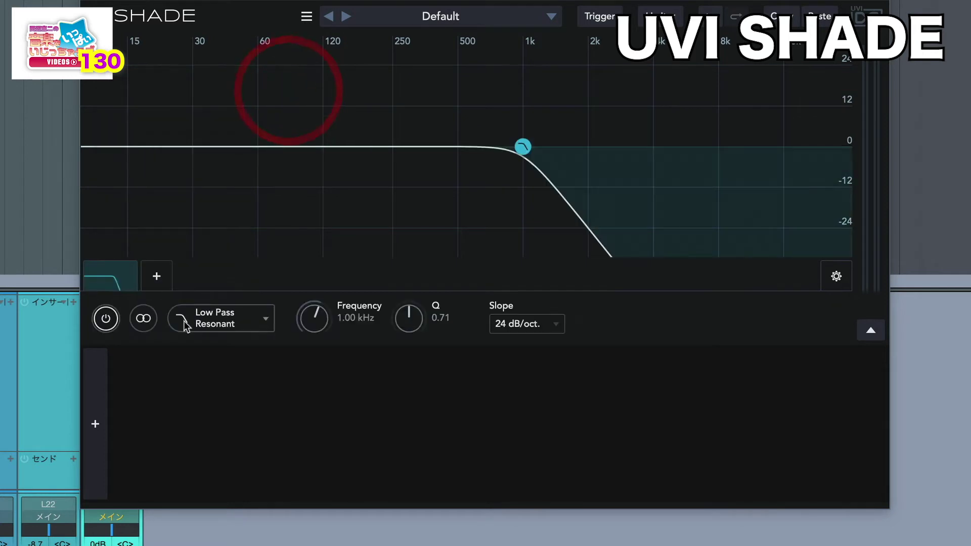
pyautogui.moveTo(321, 327); pyautogui.dragTo(316, 163)
pyautogui.moveTo(283, 286); pyautogui.dragTo(373, 93)
pyautogui.moveTo(314, 317)
pyautogui.mouseDown()
pyautogui.moveTo(297, 402)
pyautogui.moveTo(317, 315)
pyautogui.mouseUp()
# Modulate the filter's frequency with a new Envelope, lower the base frequency, and set attack to 165 ms and decay to 84.1 ms
pyautogui.rightClick(317, 316)
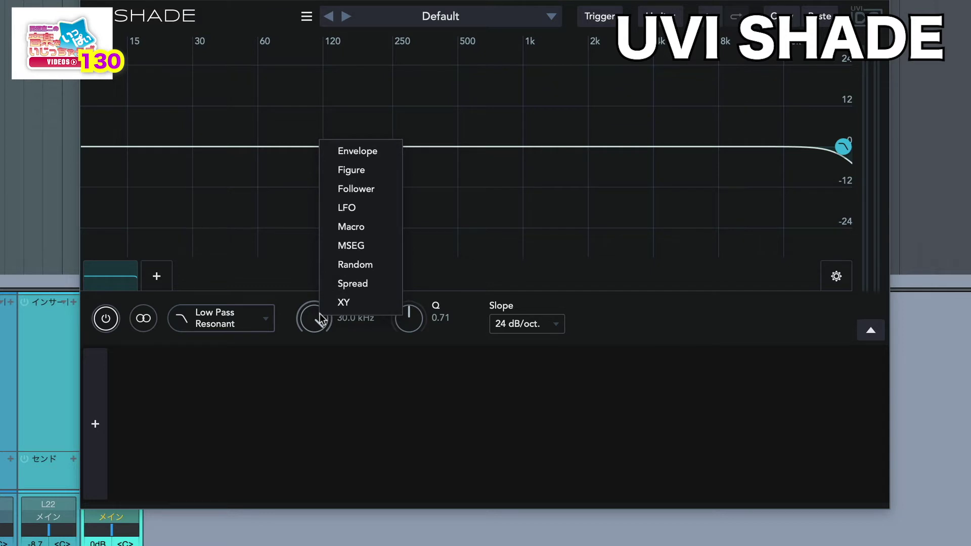
pyautogui.click(354, 150)
pyautogui.moveTo(299, 335); pyautogui.dragTo(296, 440)
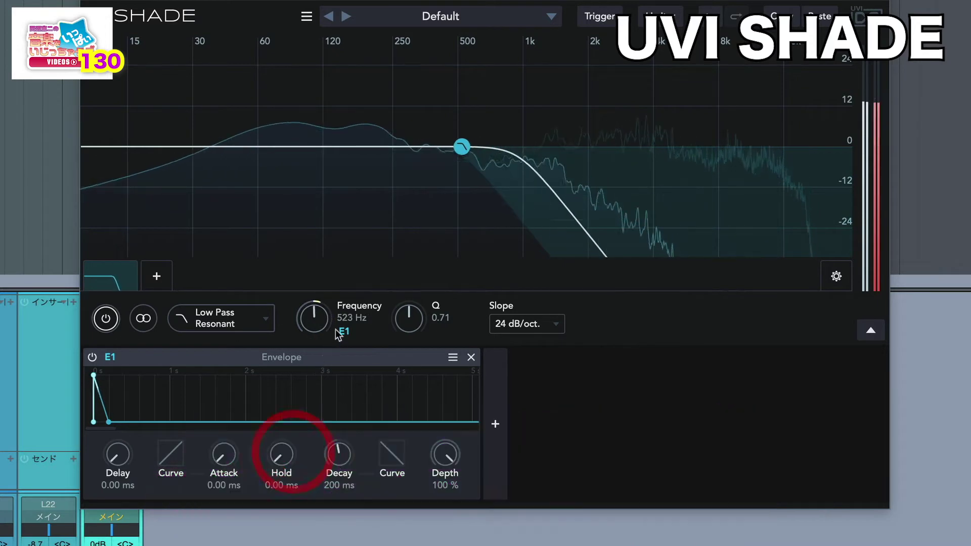
pyautogui.moveTo(313, 319); pyautogui.dragTo(312, 333)
pyautogui.moveTo(224, 454); pyautogui.dragTo(214, 306)
pyautogui.moveTo(329, 463); pyautogui.dragTo(335, 482)
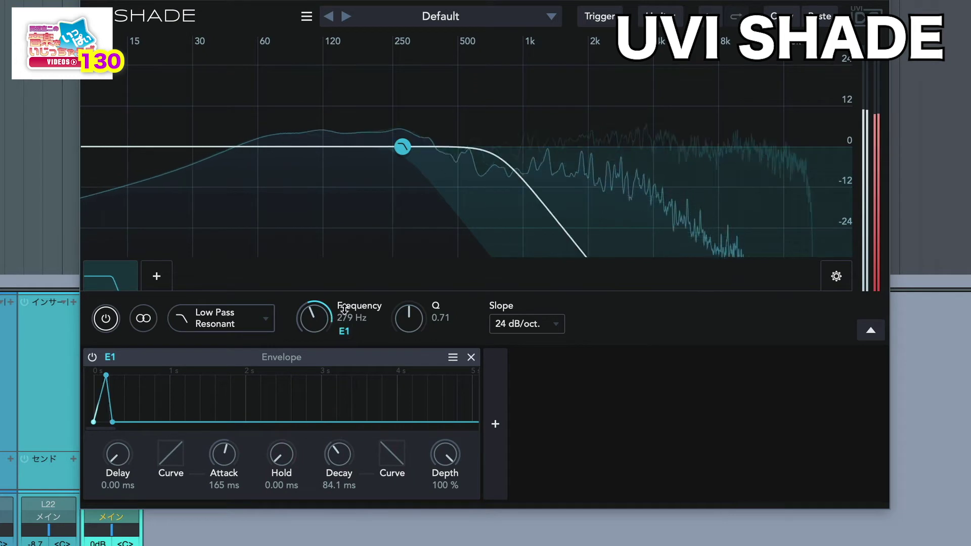
# Lower the low-pass filter's frequency to 106 Hz and raise its Q to 2.68
pyautogui.moveTo(344, 305); pyautogui.dragTo(329, 347)
pyautogui.moveTo(408, 317); pyautogui.dragTo(409, 273)
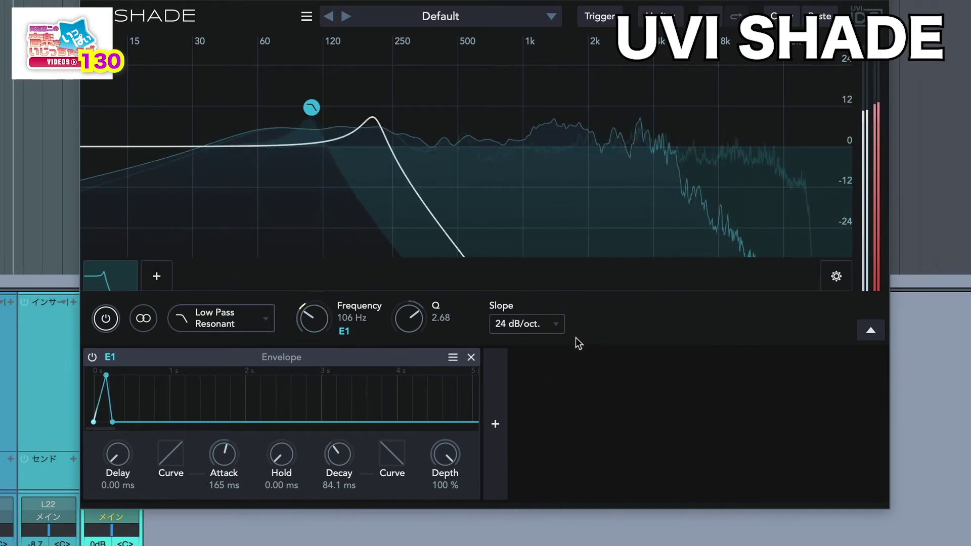
pyautogui.click(601, 312)
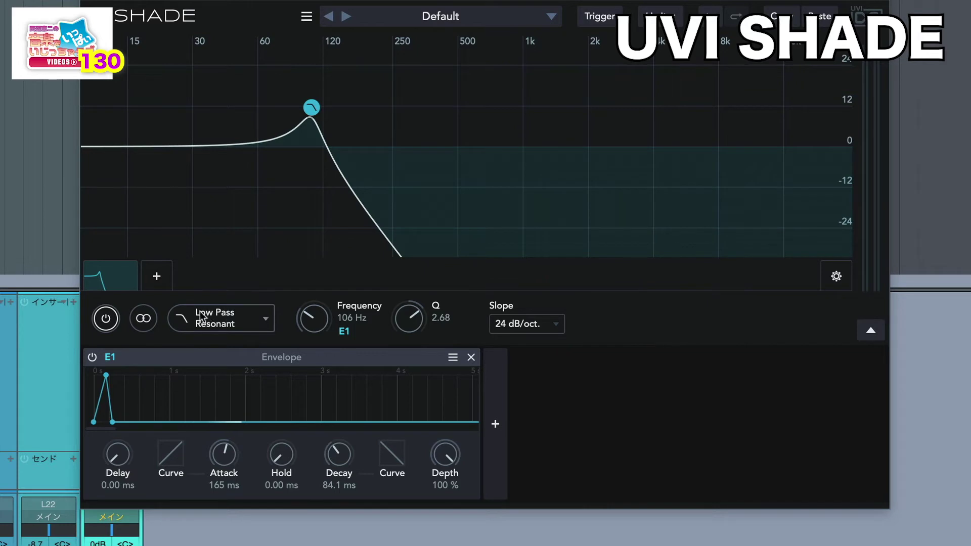
pyautogui.click(155, 286)
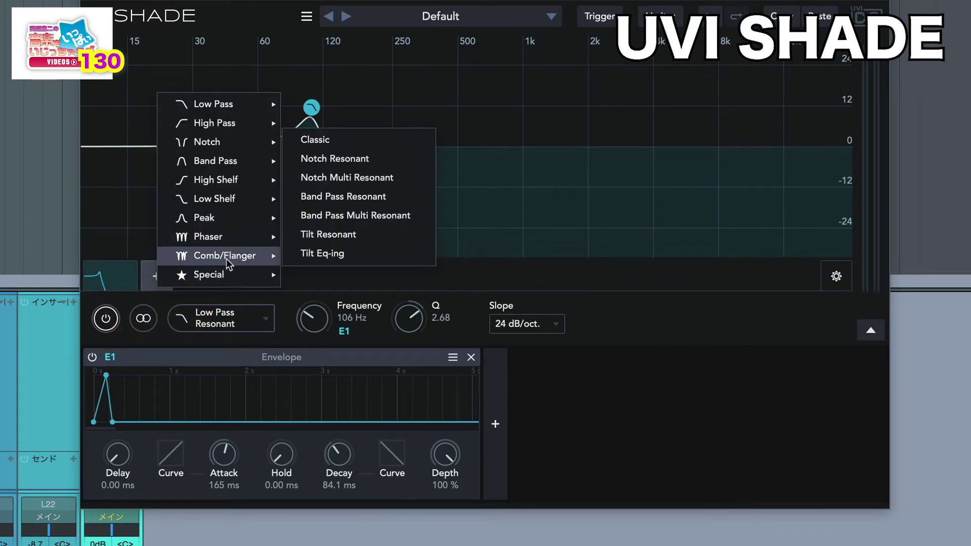
pyautogui.moveTo(264, 130)
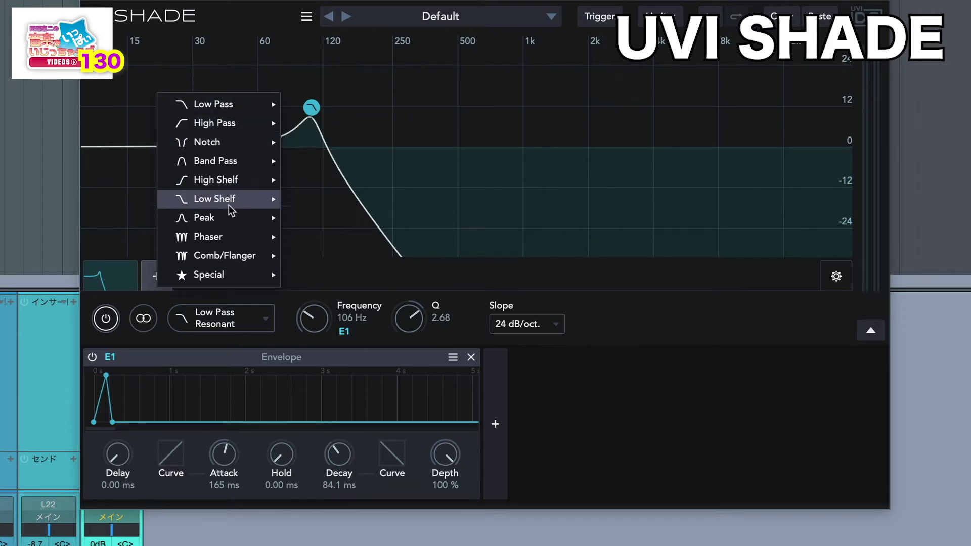
pyautogui.click(579, 401)
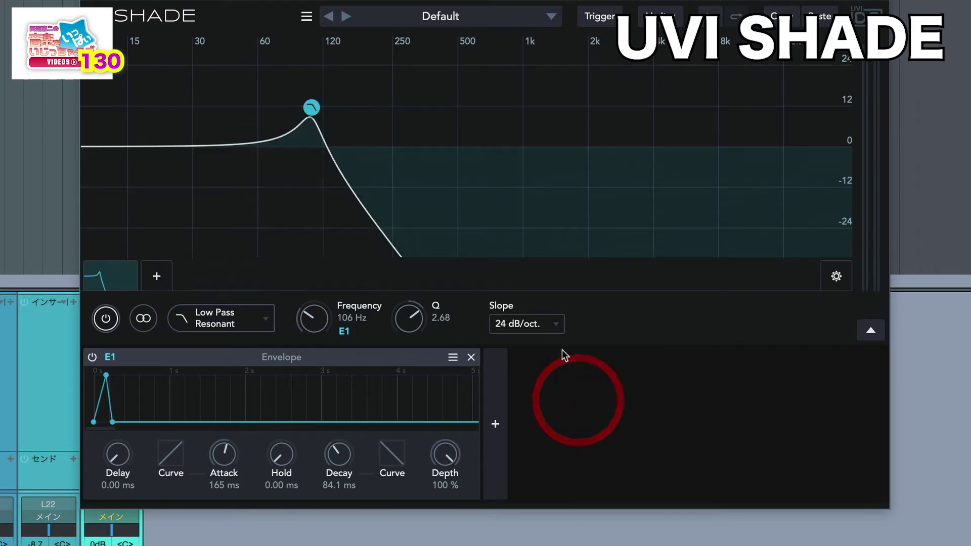
# Remove the envelope, raise the filter frequency to 245 Hz, and modulate it with a new LFO
pyautogui.click(471, 357)
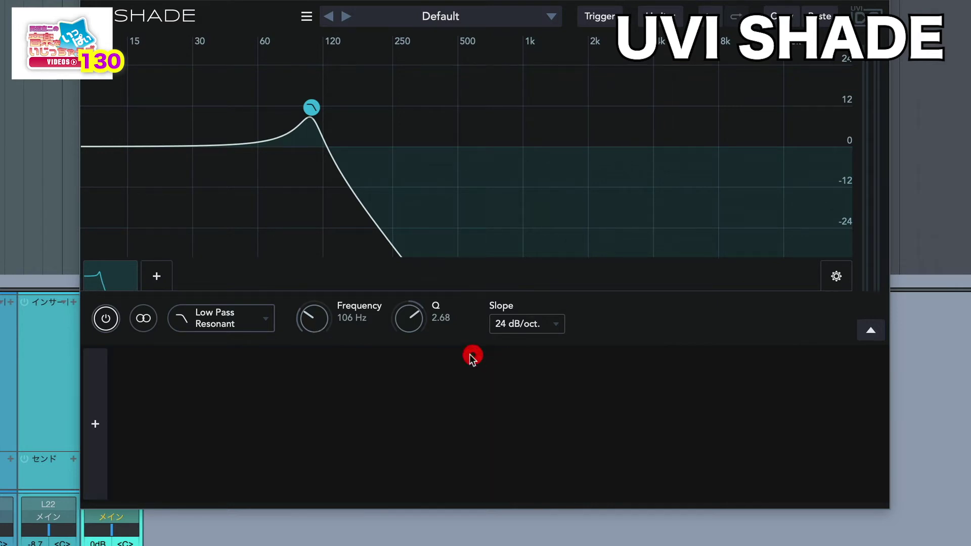
pyautogui.rightClick(312, 318)
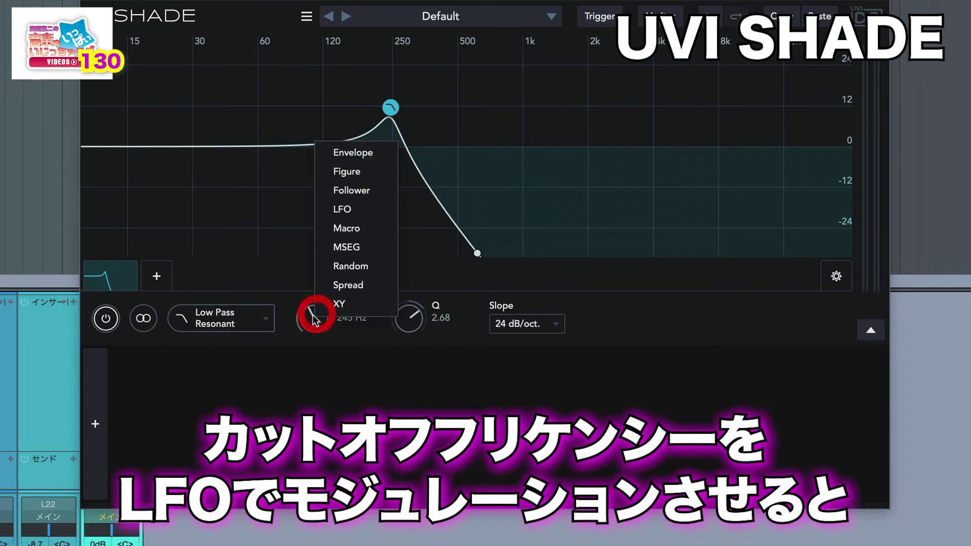
pyautogui.click(345, 211)
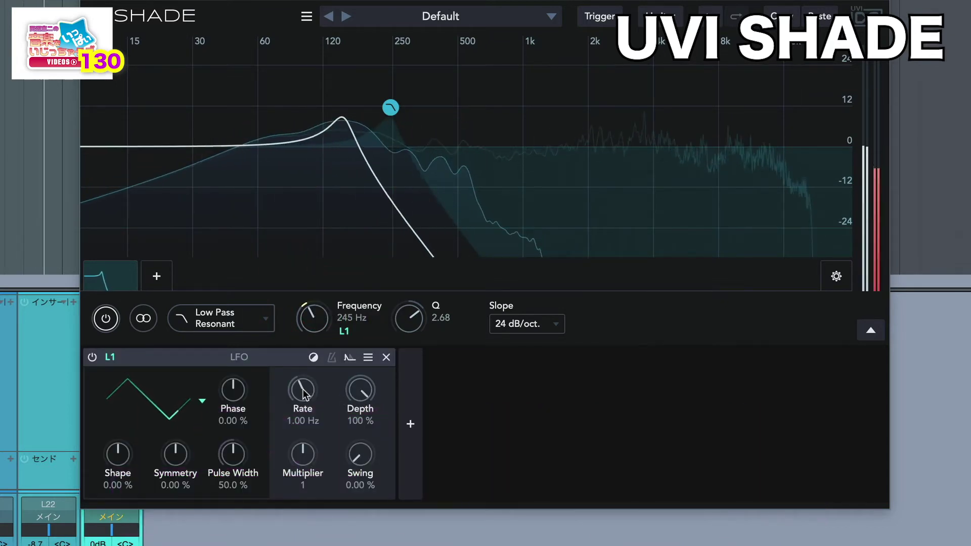
# Speed up the LFO, set the filter frequency to 346 Hz, and sync the LFO to tempo at a 1/8 rate
pyautogui.moveTo(302, 389); pyautogui.dragTo(307, 340)
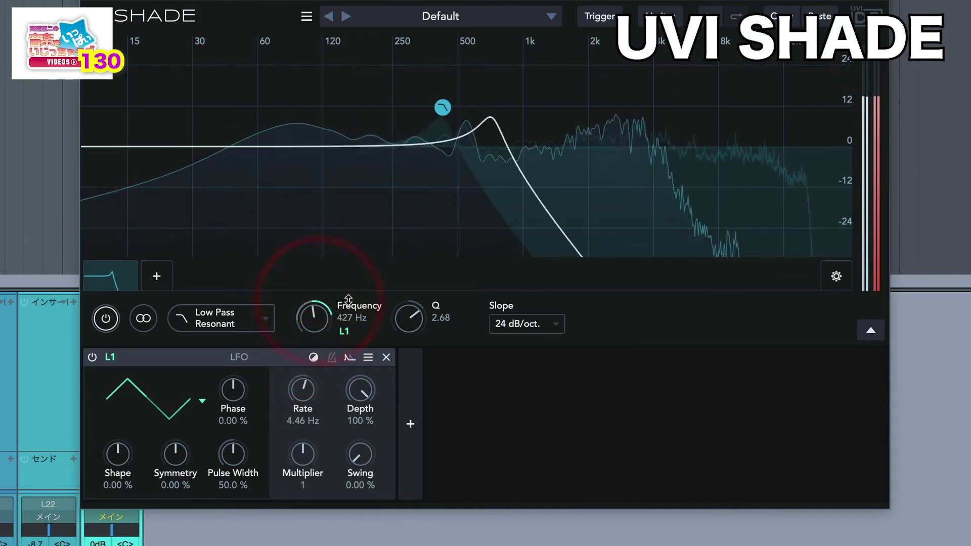
pyautogui.moveTo(314, 316); pyautogui.dragTo(312, 329)
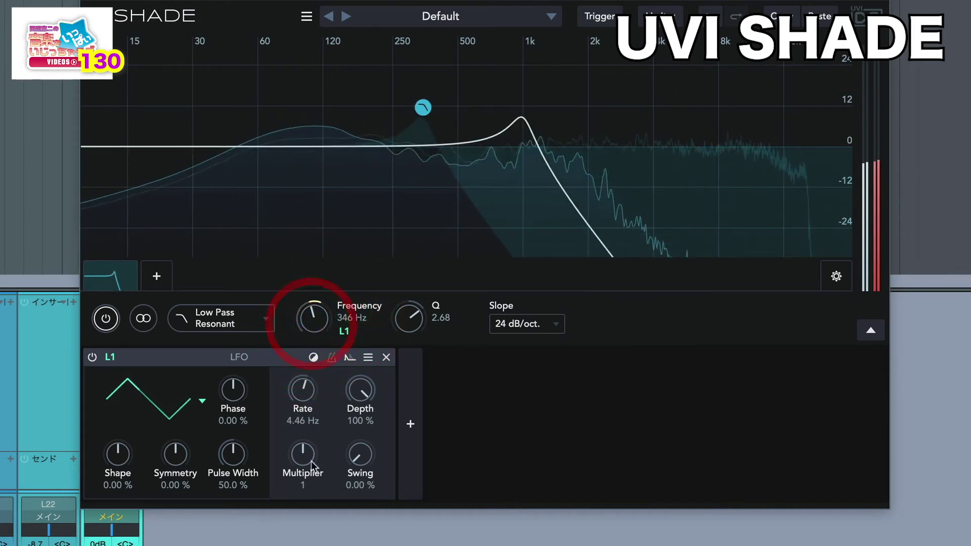
pyautogui.click(332, 357)
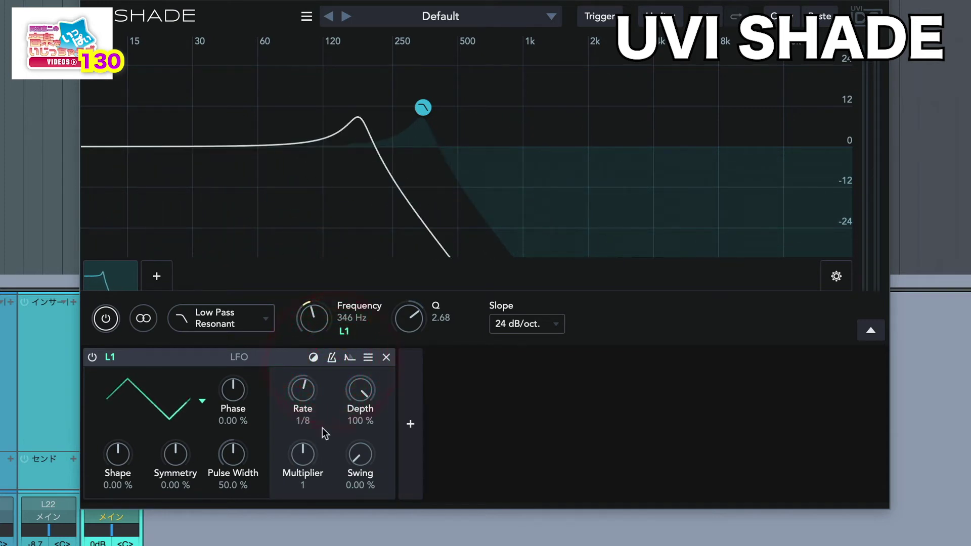
pyautogui.moveTo(294, 403); pyautogui.dragTo(323, 394)
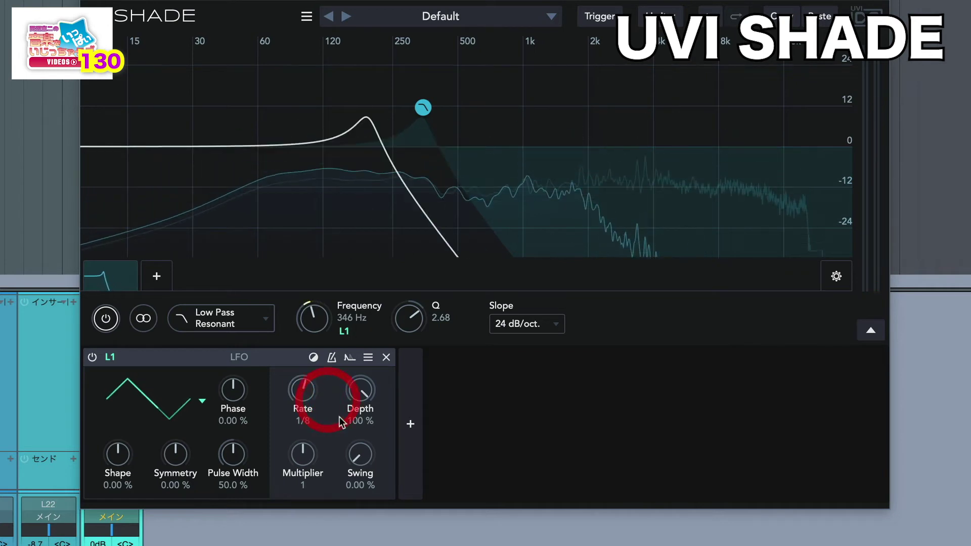
# Modulate the LFO's rate with a Random modulator, set the LFO rate to 1/2, and slow the Random rate to about 0.51 Hz
pyautogui.rightClick(306, 388)
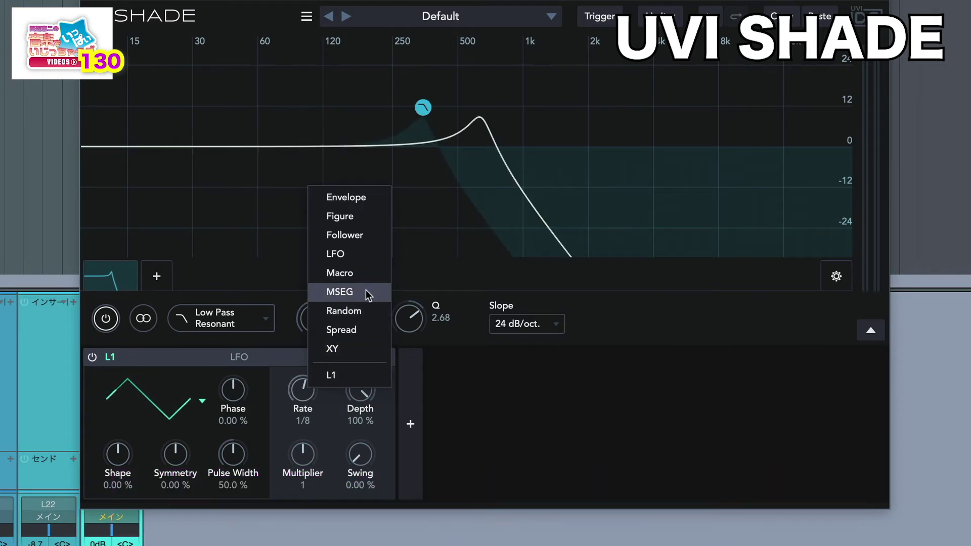
pyautogui.click(353, 310)
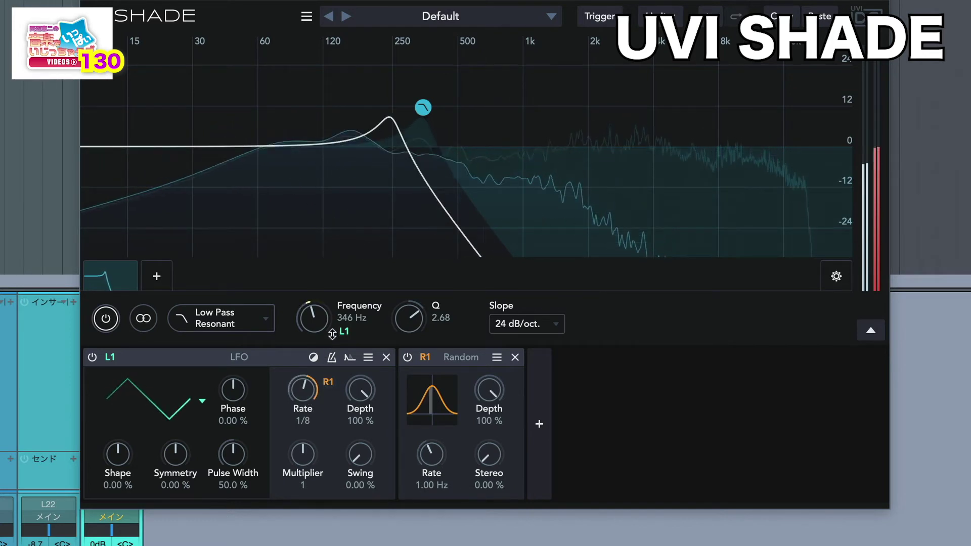
pyautogui.moveTo(302, 390); pyautogui.dragTo(329, 381)
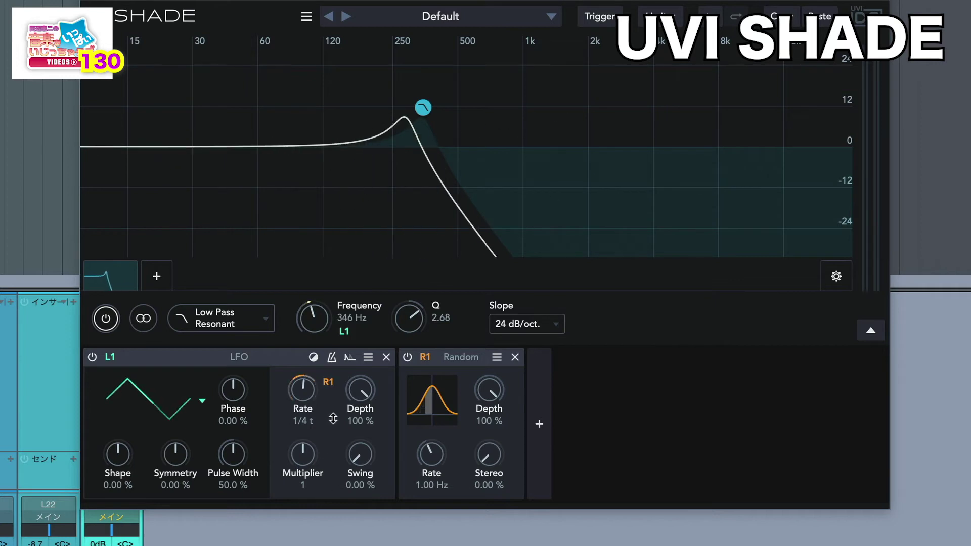
pyautogui.click(339, 465)
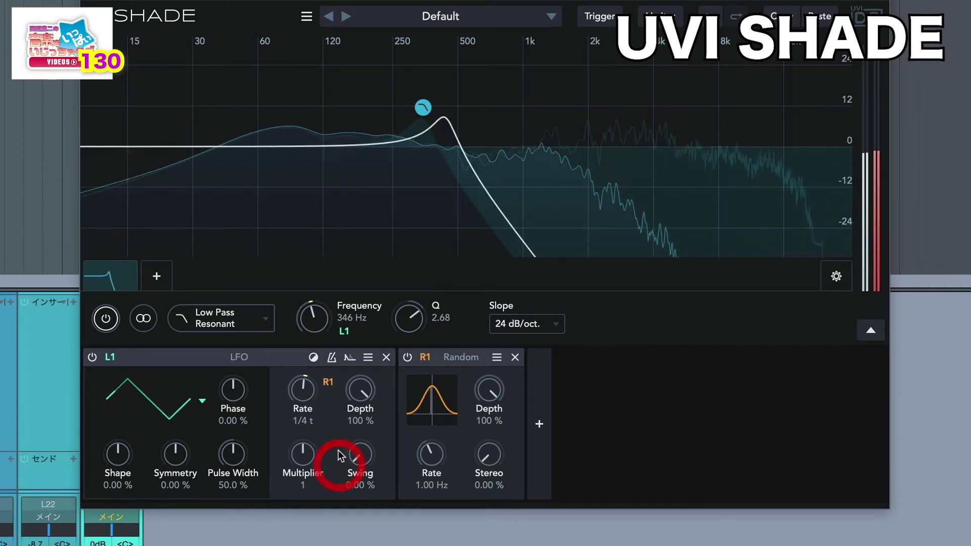
pyautogui.click(299, 447)
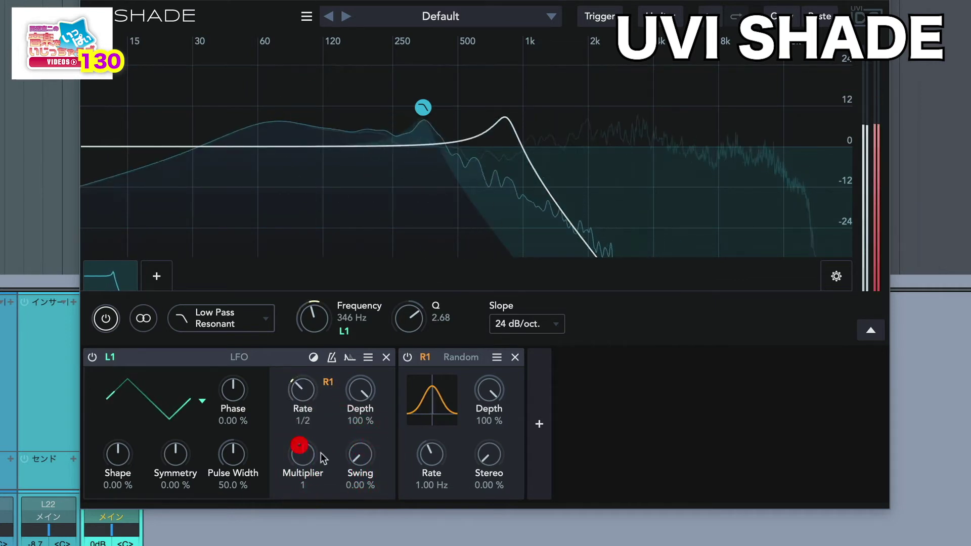
pyautogui.moveTo(430, 478); pyautogui.dragTo(430, 482)
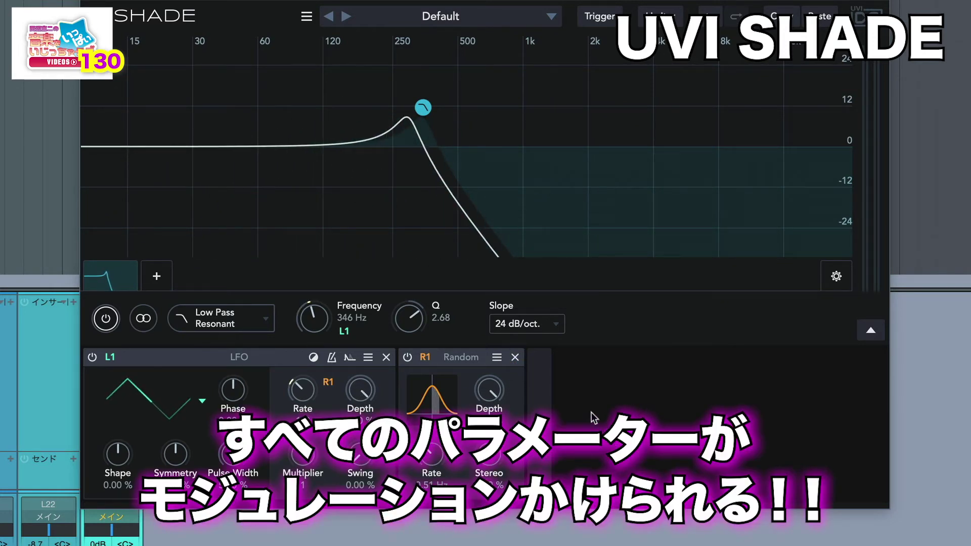
# Remove the Random modulator and reset the whole preset to the empty default state
pyautogui.click(515, 358)
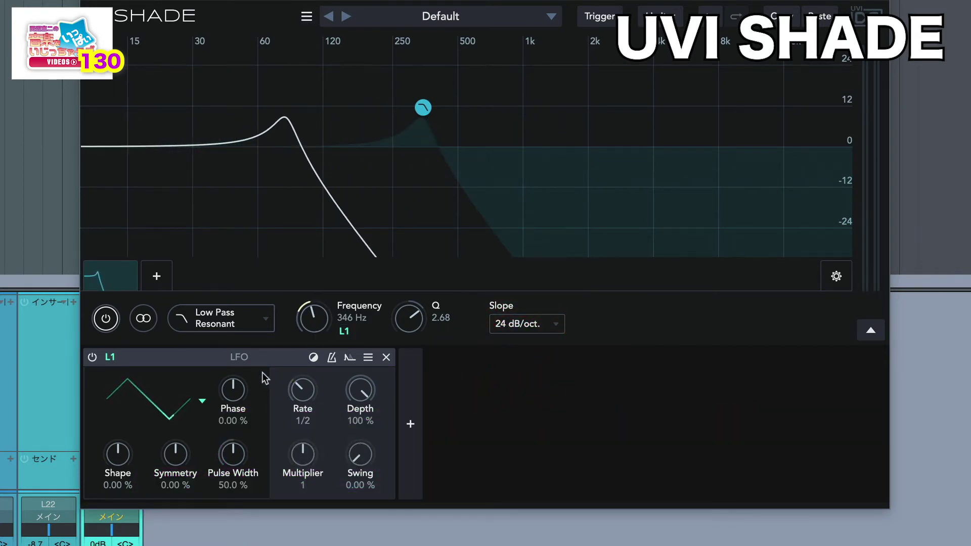
pyautogui.click(306, 18)
pyautogui.click(314, 35)
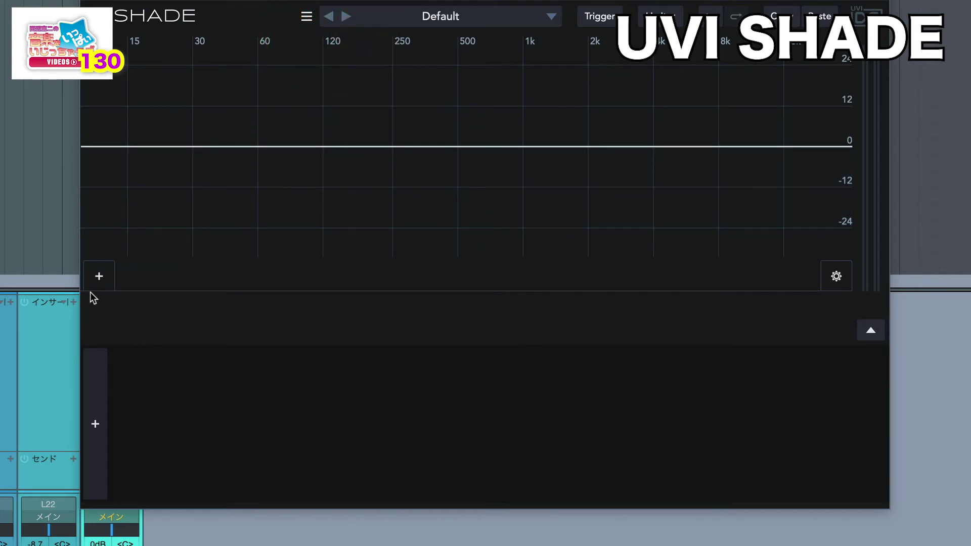
# Add a Special Gain filter, try lowering its gain to -1.75 dB, and reset the gain to 0 dB
pyautogui.click(96, 276)
pyautogui.moveTo(147, 270)
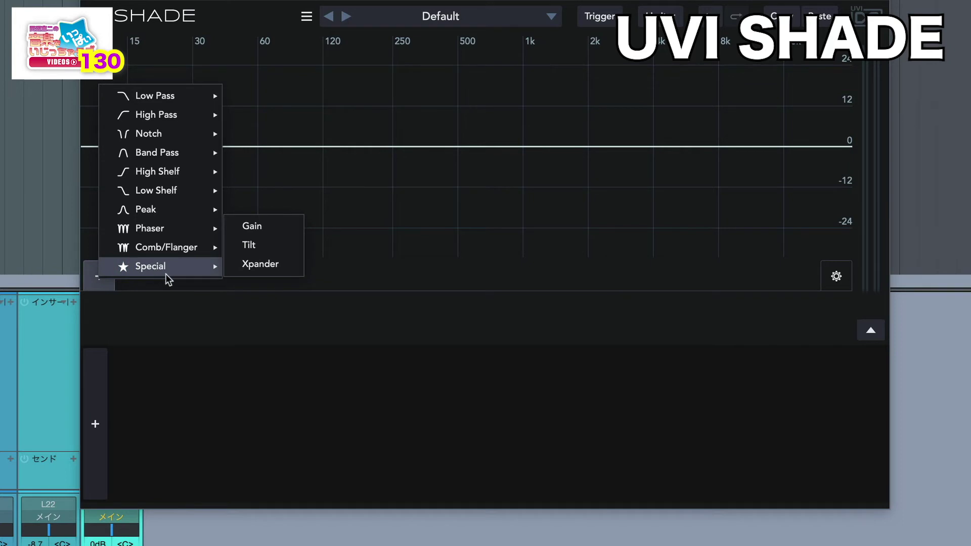
pyautogui.click(253, 226)
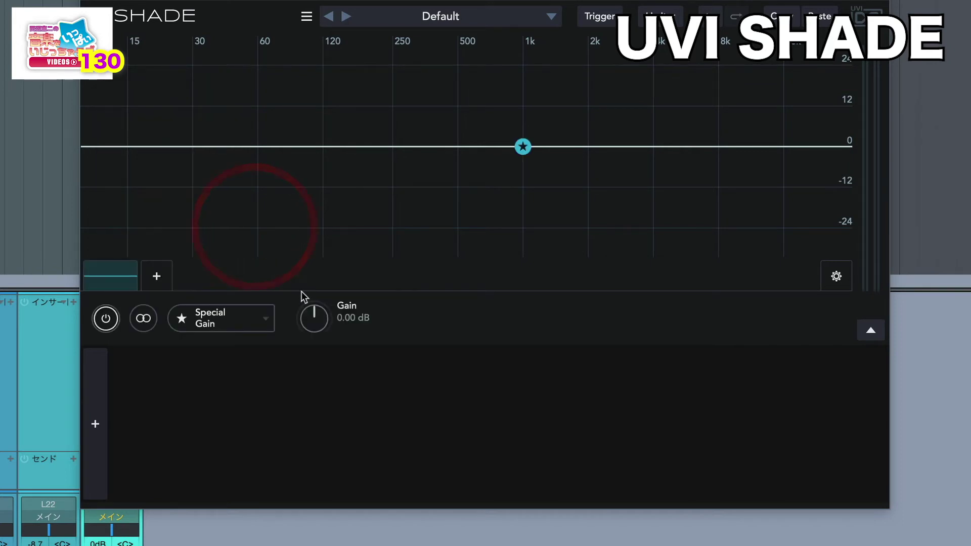
pyautogui.press('space')
pyautogui.moveTo(314, 319)
pyautogui.mouseDown()
pyautogui.moveTo(305, 349)
pyautogui.moveTo(315, 325)
pyautogui.mouseUp()
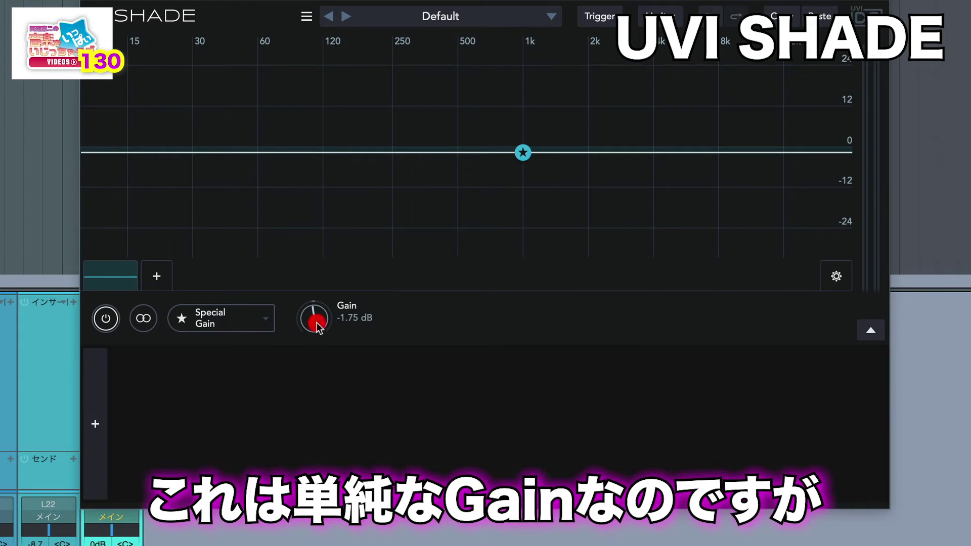
pyautogui.doubleClick(314, 323)
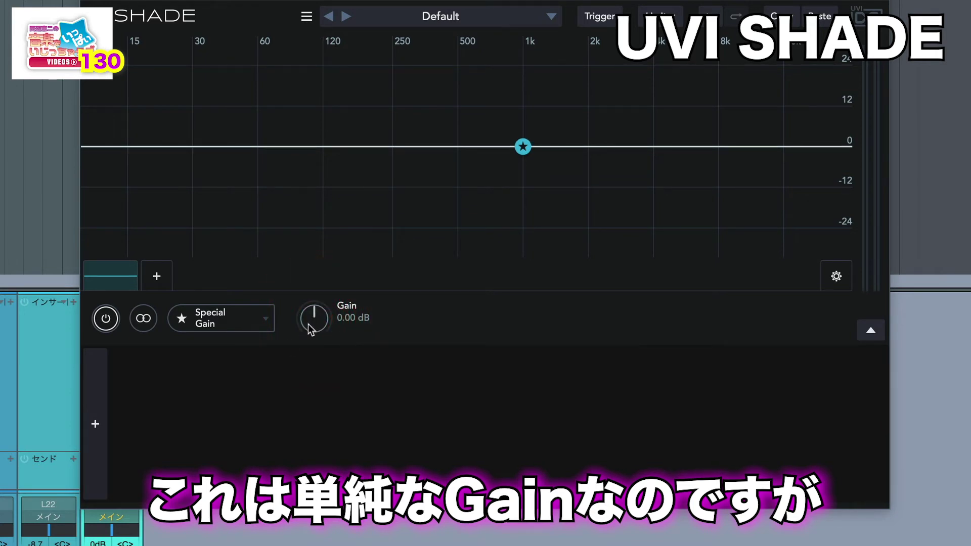
# Modulate the Gain filter's gain with a new LFO that uses a rising sawtooth waveform
pyautogui.rightClick(312, 324)
pyautogui.click(339, 212)
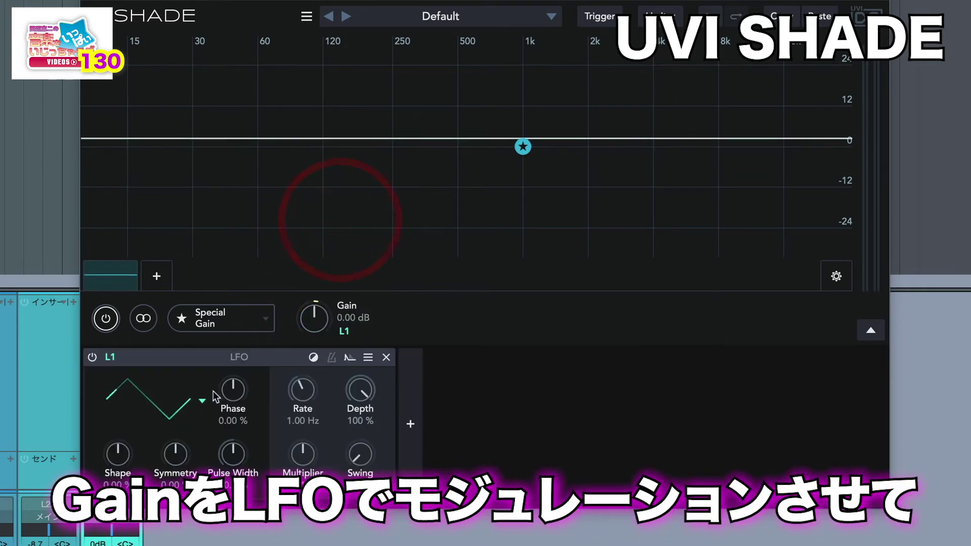
pyautogui.click(203, 401)
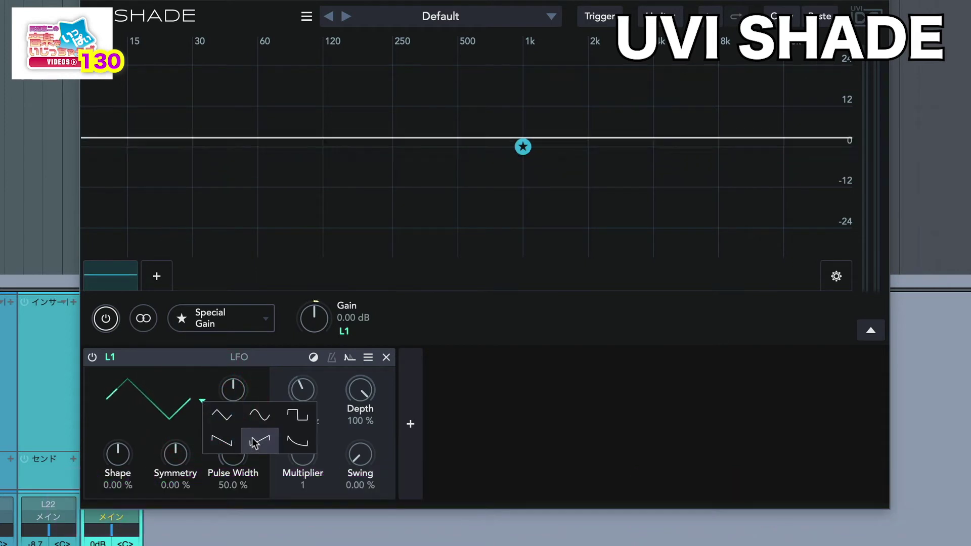
pyautogui.click(227, 443)
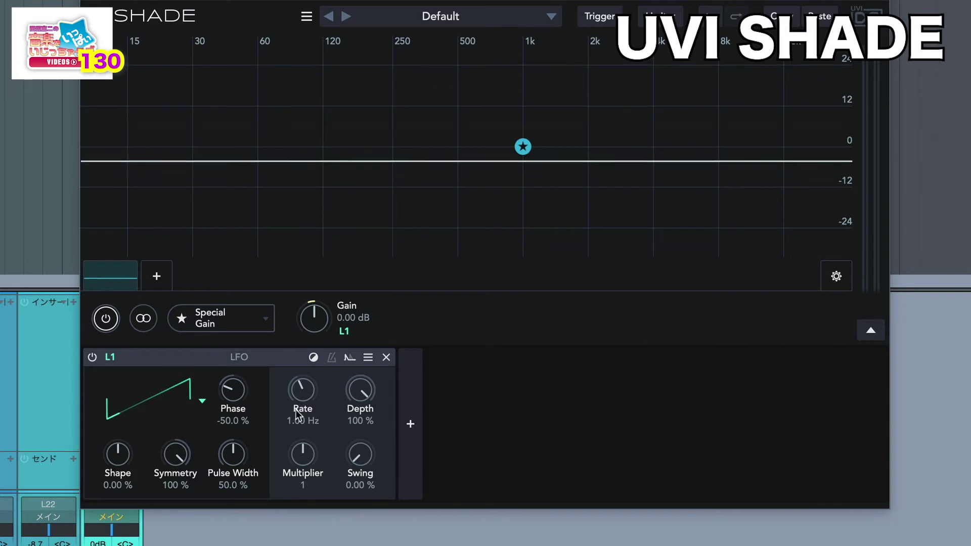
# Sync the LFO to tempo at a 1/4 rate and lower the base gain to -10.6 dB
pyautogui.press('space')
pyautogui.click(331, 358)
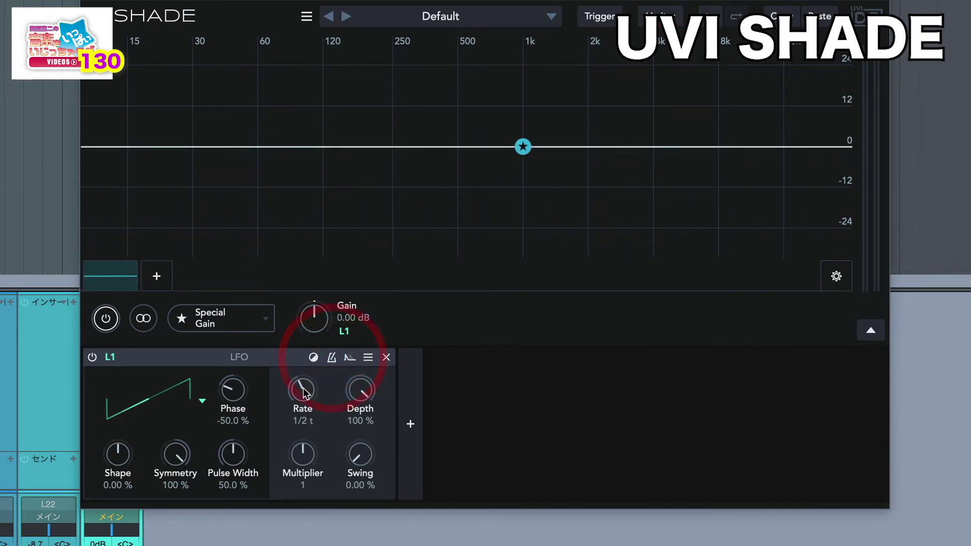
pyautogui.moveTo(308, 363); pyautogui.dragTo(302, 374)
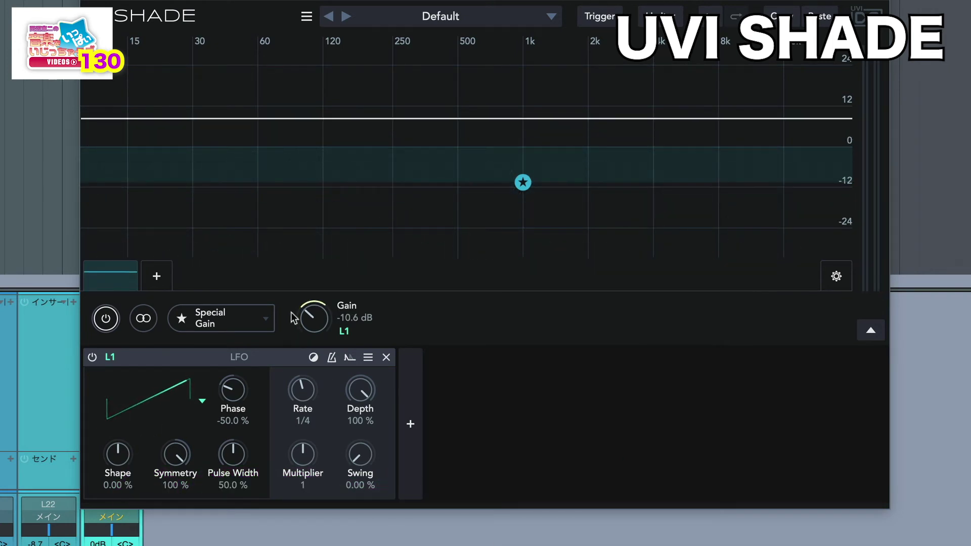
# Add a Spread modulator to the Gain filter's gain and set its spread amount to 0 %
pyautogui.rightClick(314, 320)
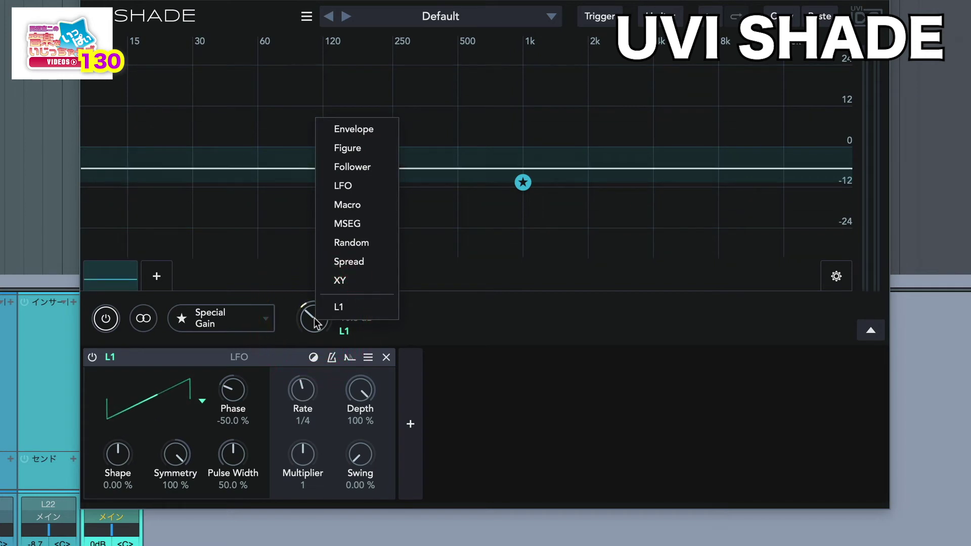
pyautogui.click(342, 262)
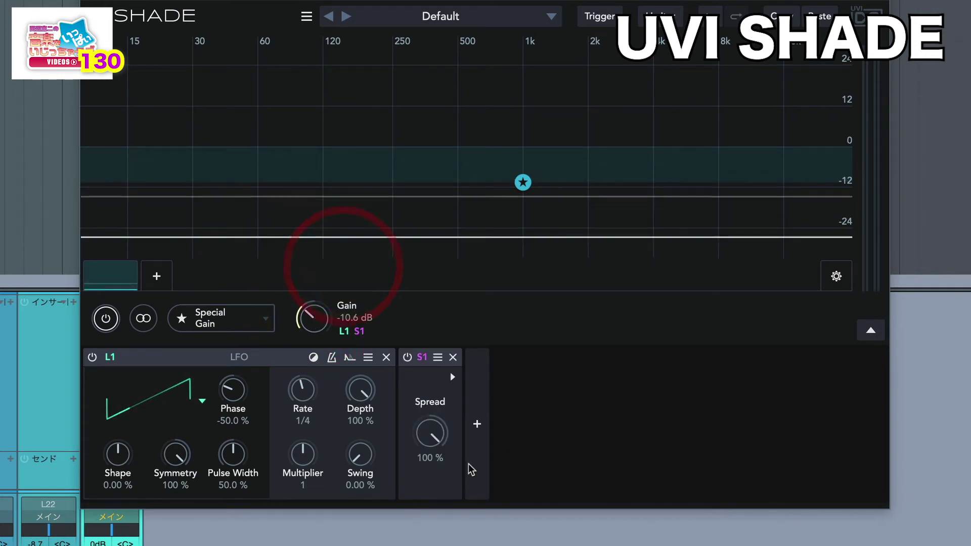
pyautogui.moveTo(439, 435)
pyautogui.mouseDown()
pyautogui.moveTo(427, 489)
pyautogui.moveTo(429, 472)
pyautogui.mouseUp()
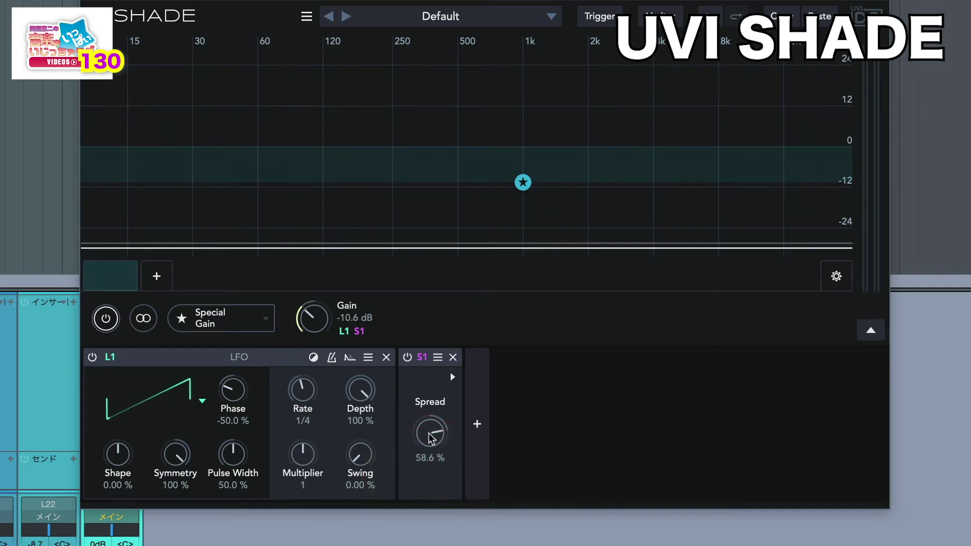
pyautogui.doubleClick(431, 438)
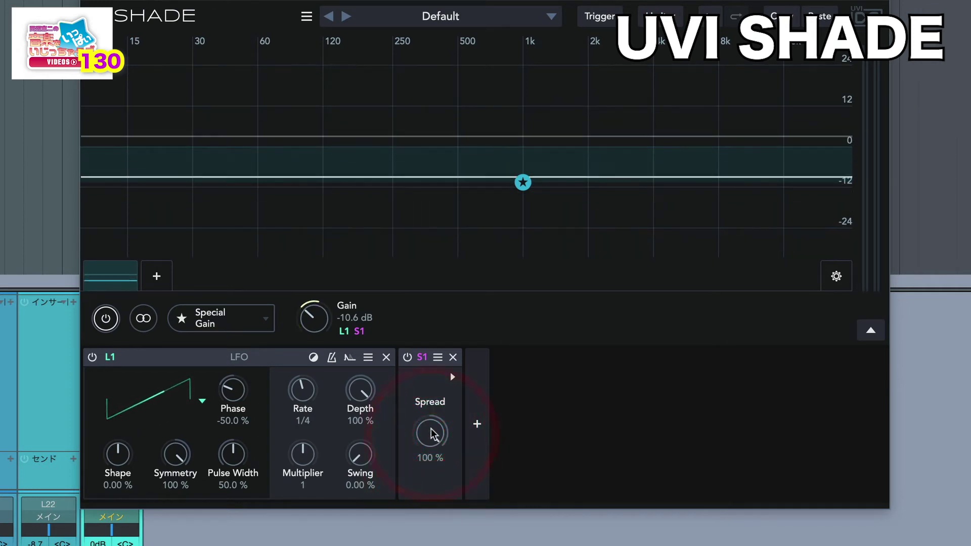
pyautogui.doubleClick(429, 458)
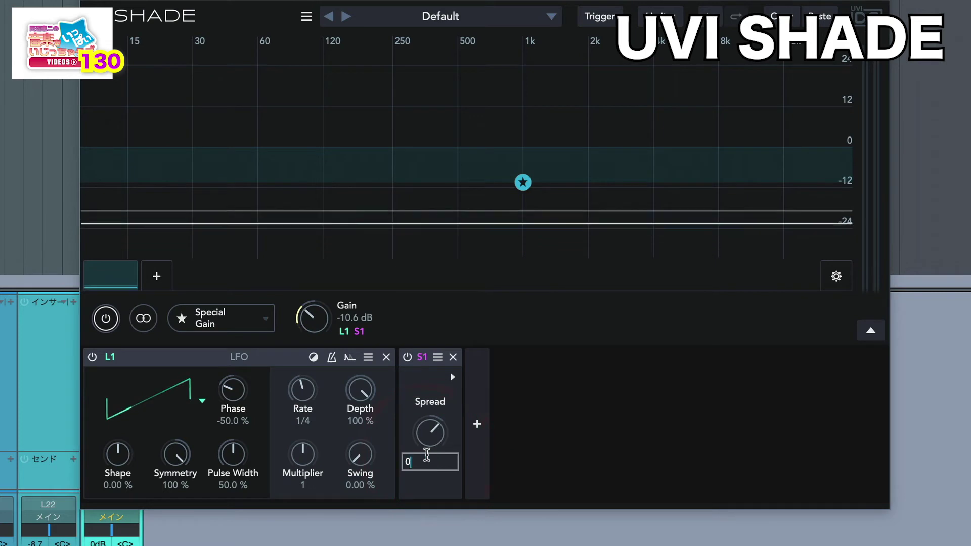
# Modulate the Spread amount with a second LFO and adjust how strongly that LFO acts on it
pyautogui.rightClick(429, 436)
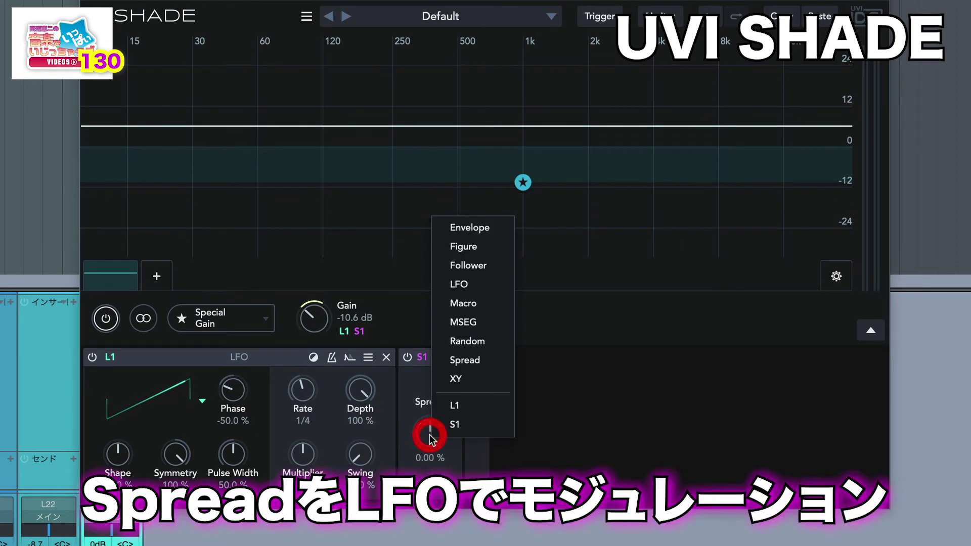
pyautogui.click(469, 289)
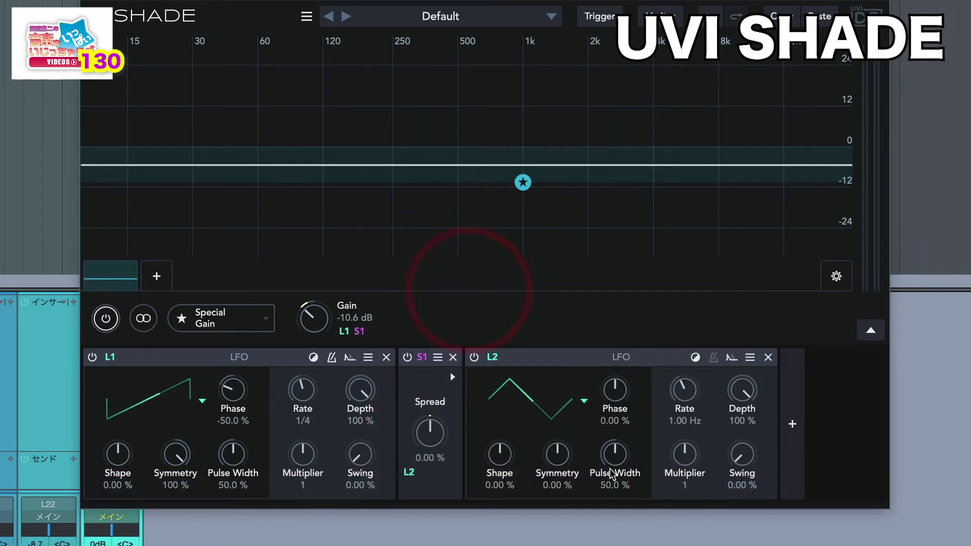
pyautogui.moveTo(408, 472); pyautogui.dragTo(414, 430)
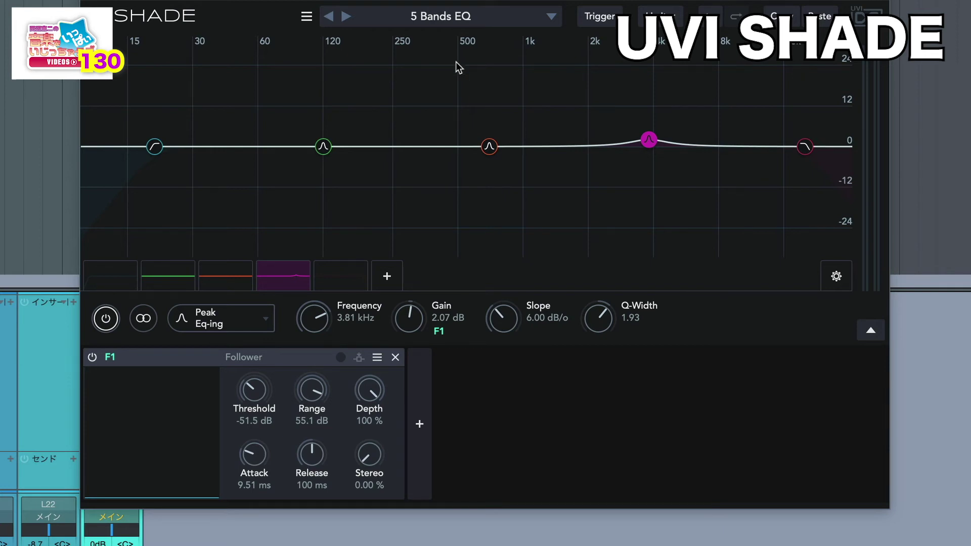
# Look over the Trigger settings of the 5 Bands EQ preset, including the Audio and MIDI modes and the source choices
pyautogui.click(424, 29)
pyautogui.click(710, 379)
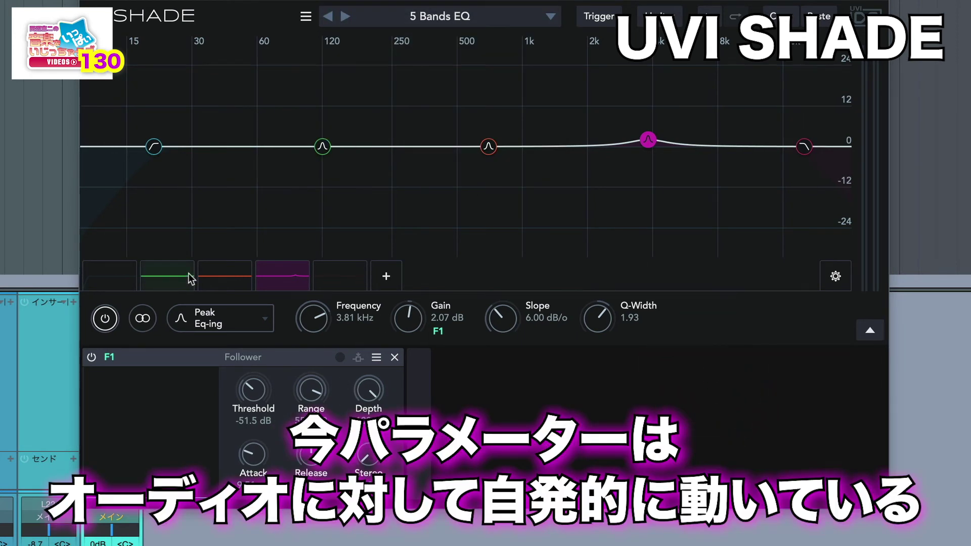
pyautogui.click(596, 16)
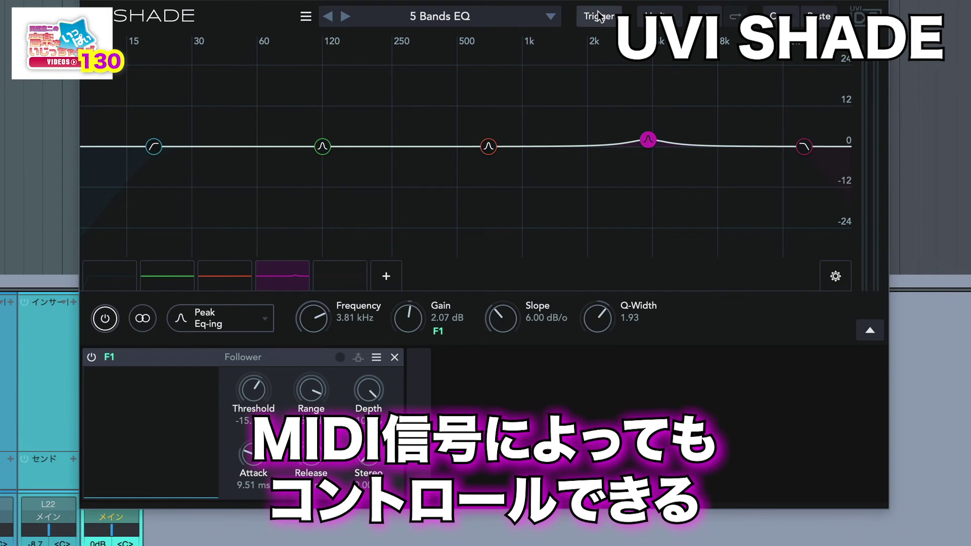
pyautogui.click(598, 15)
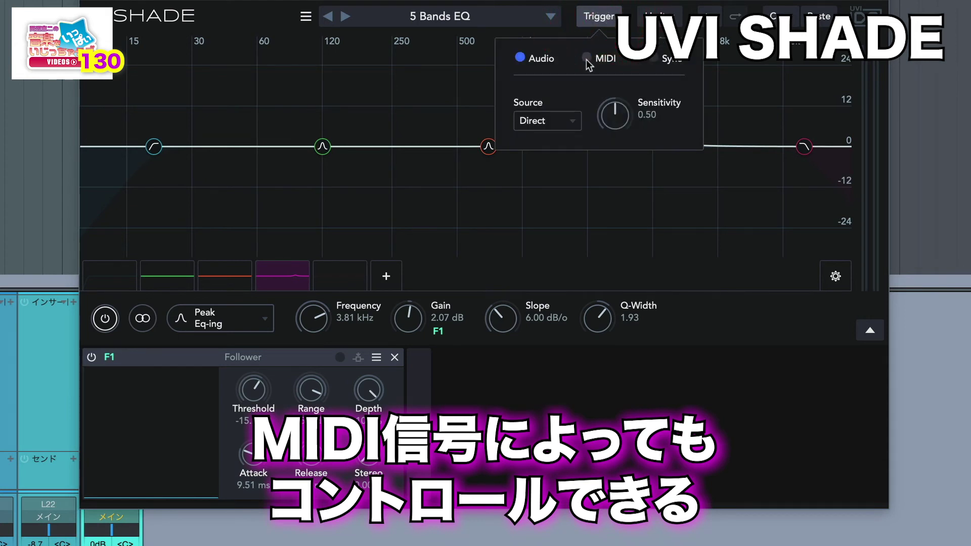
pyautogui.click(568, 120)
pyautogui.click(665, 408)
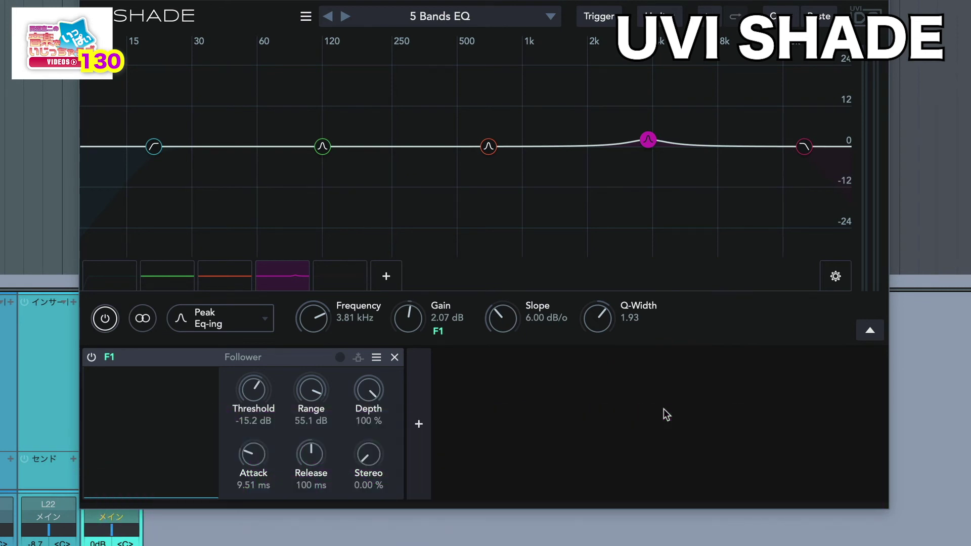
# Return from the 5 Bands EQ preset to the Default preset and add a Classic Phaser filter
pyautogui.click(462, 18)
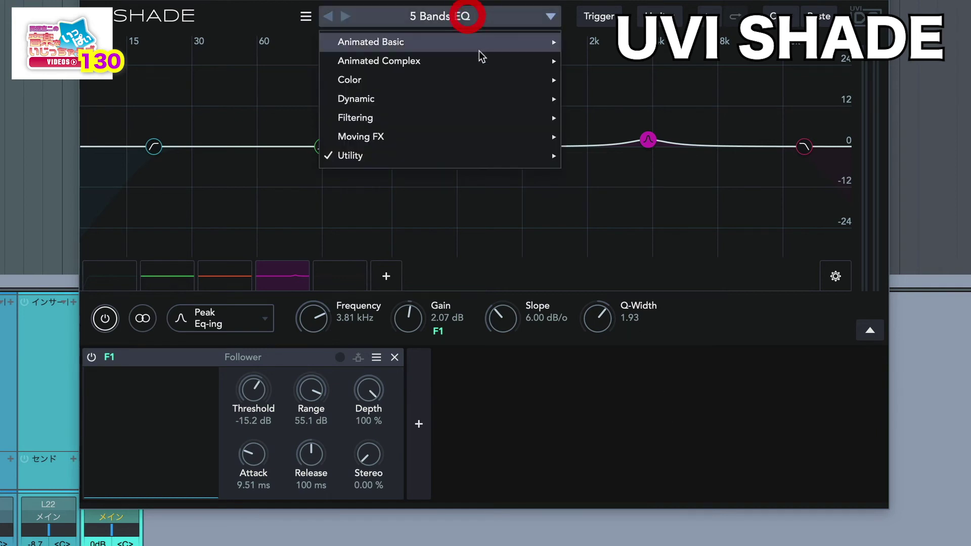
pyautogui.moveTo(469, 110)
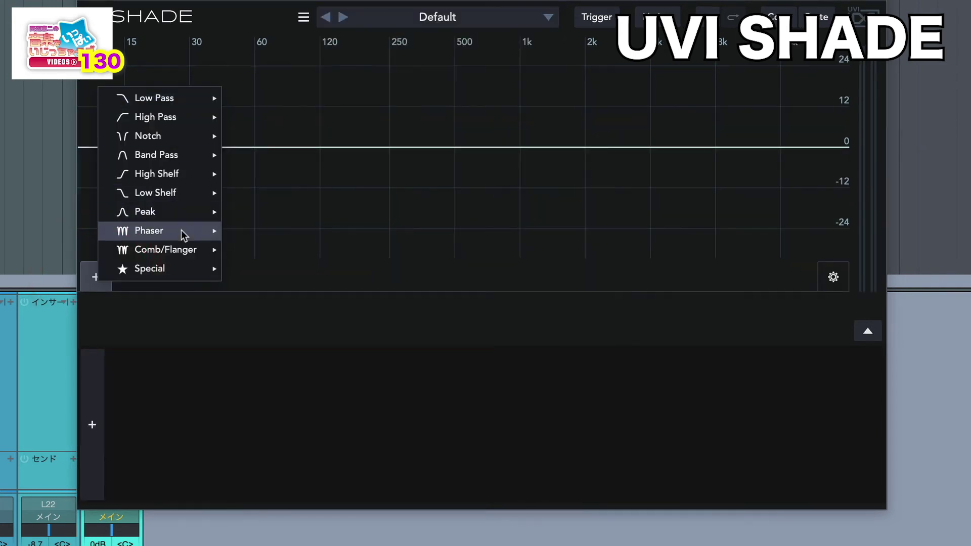
pyautogui.moveTo(181, 231)
pyautogui.click(325, 233)
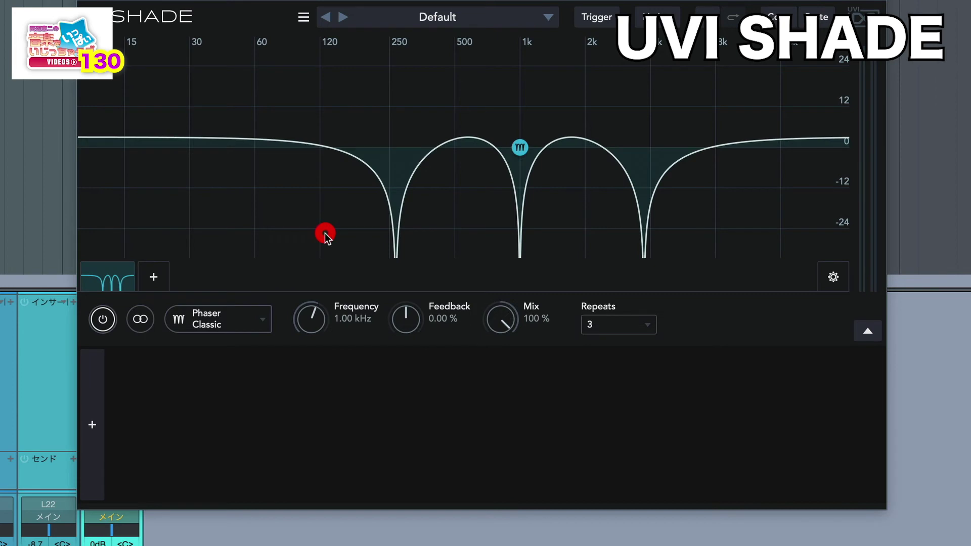
# Lower the phaser's frequency to 500 Hz and assign a new XY modulator's X axis to it
pyautogui.moveTo(310, 318)
pyautogui.mouseDown()
pyautogui.moveTo(318, 375)
pyautogui.moveTo(318, 335)
pyautogui.mouseUp()
pyautogui.rightClick(317, 335)
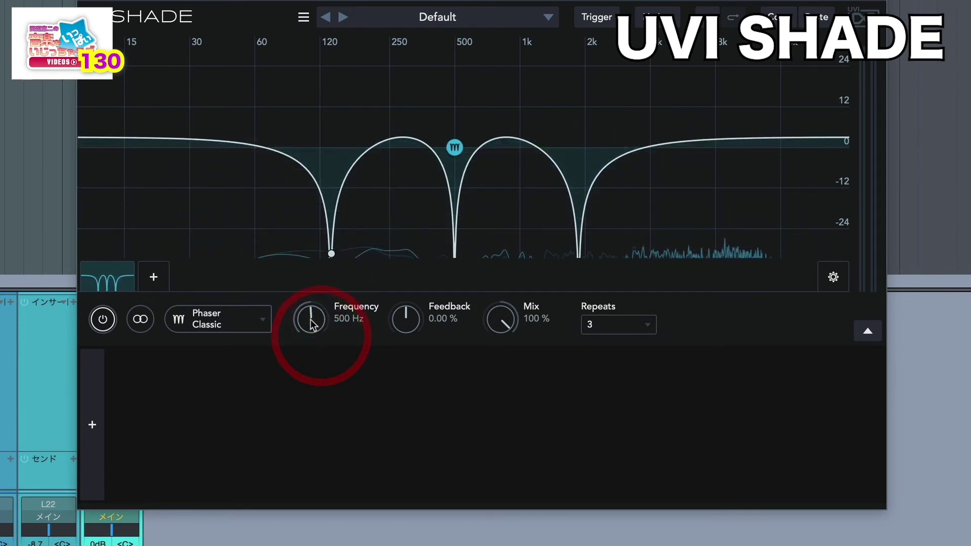
pyautogui.click(362, 306)
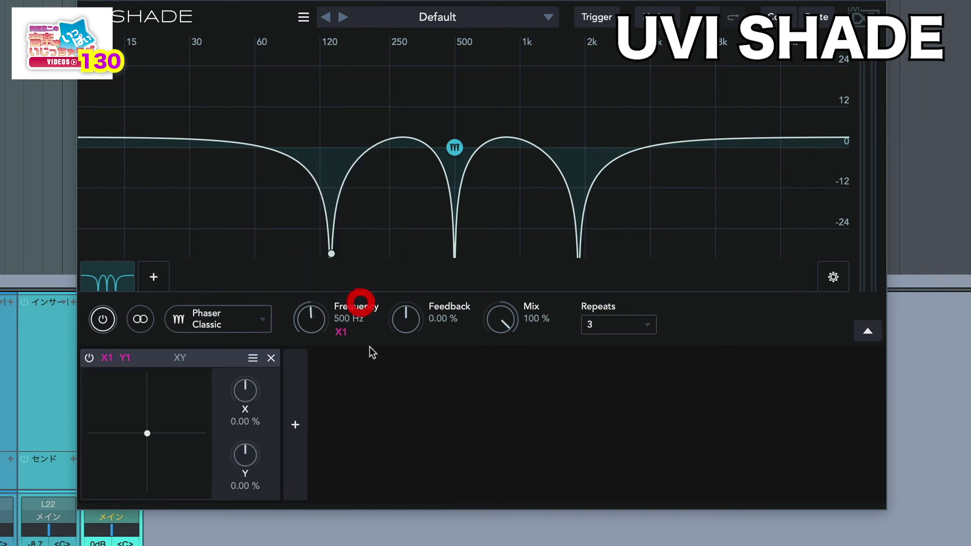
# Set the XY modulator's X value to 6.53 % and its Y value to -1.83 %
pyautogui.moveTo(235, 417); pyautogui.dragTo(235, 384)
pyautogui.moveTo(241, 455)
pyautogui.mouseDown()
pyautogui.moveTo(238, 496)
pyautogui.moveTo(240, 458)
pyautogui.mouseUp()
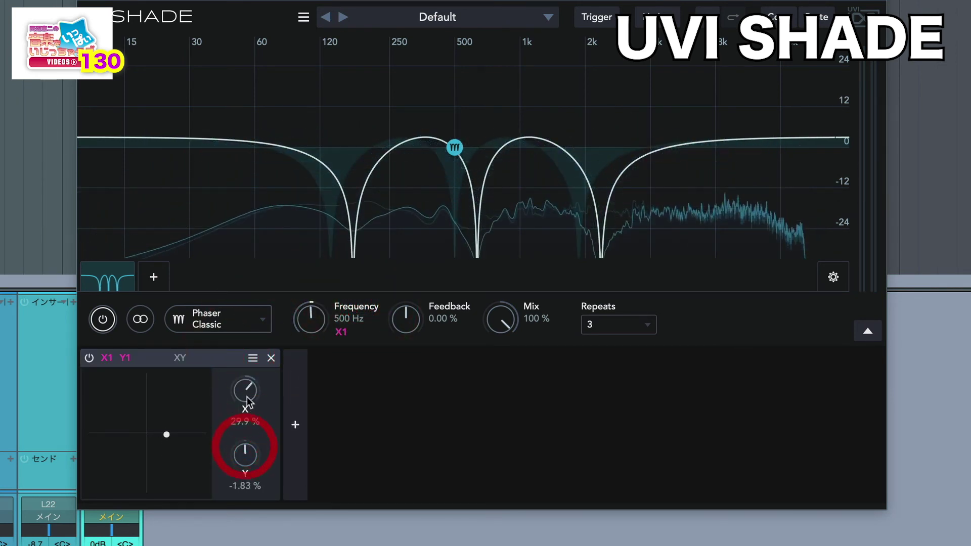
pyautogui.moveTo(245, 394); pyautogui.dragTo(239, 421)
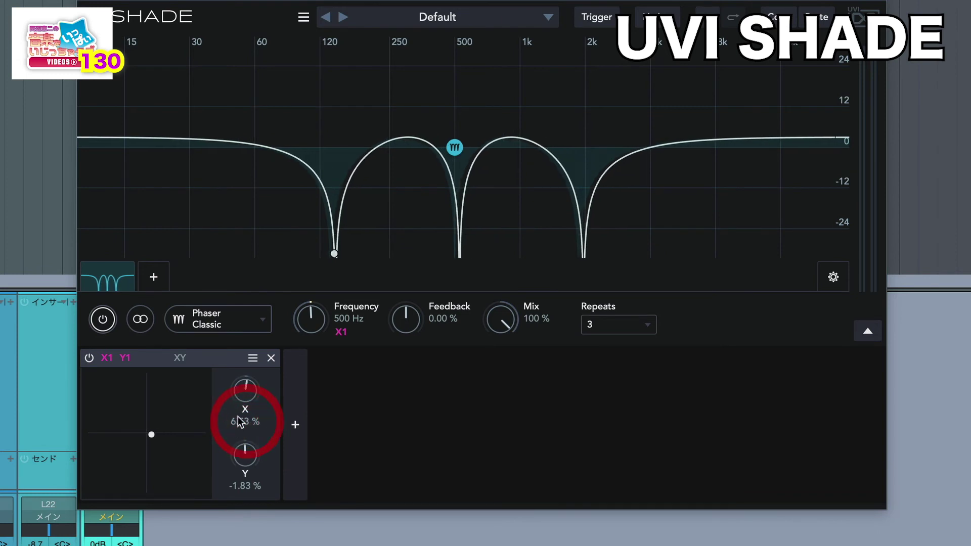
# Modulate the XY modulator's X and Y values with a separate new LFO each
pyautogui.rightClick(244, 397)
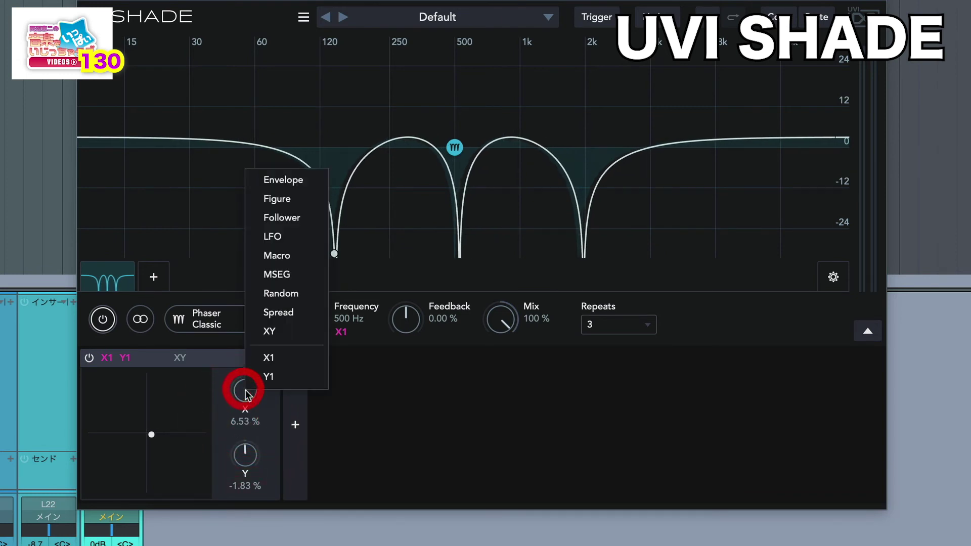
pyautogui.click(277, 236)
pyautogui.rightClick(246, 454)
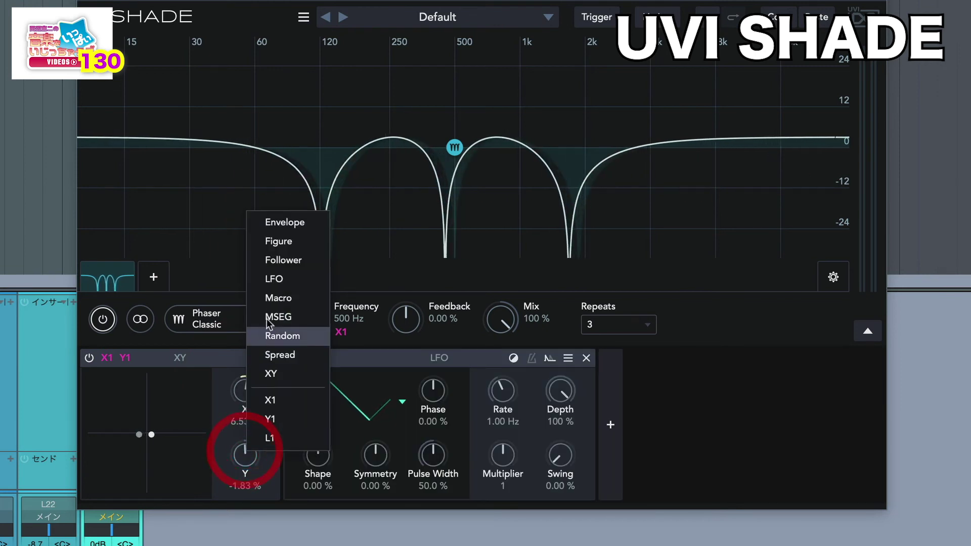
pyautogui.click(278, 281)
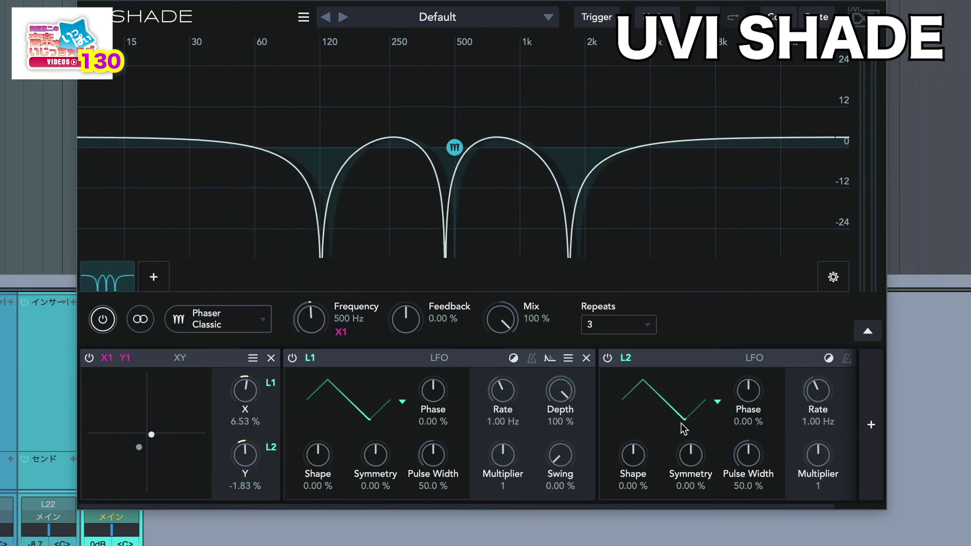
# During playback, slow the first LFO to 0.35 Hz and the second to 0.25 Hz, and adjust the first LFO's modulation amount on X
pyautogui.scroll(-3, 502, 418)
pyautogui.scroll(-2, 502, 418)
pyautogui.press('space')
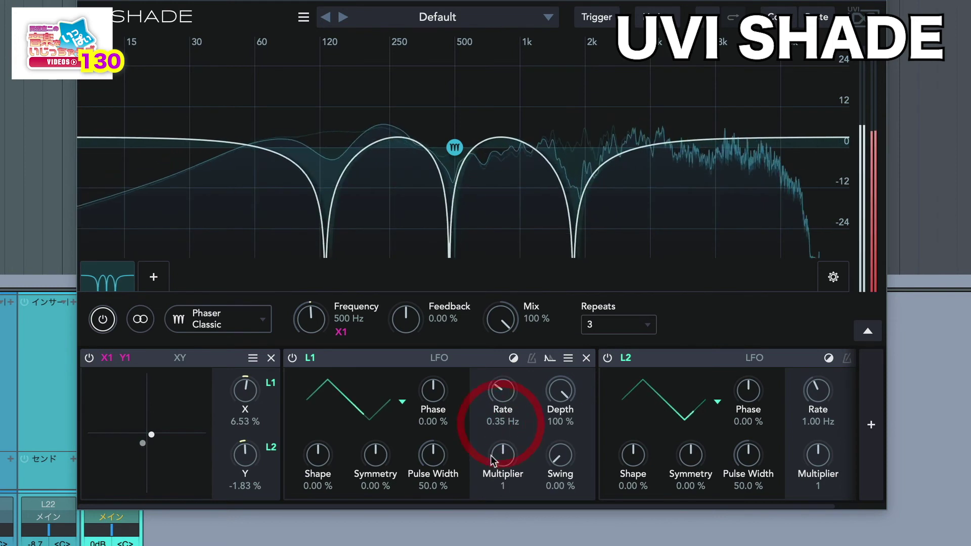
pyautogui.scroll(5, 817, 419)
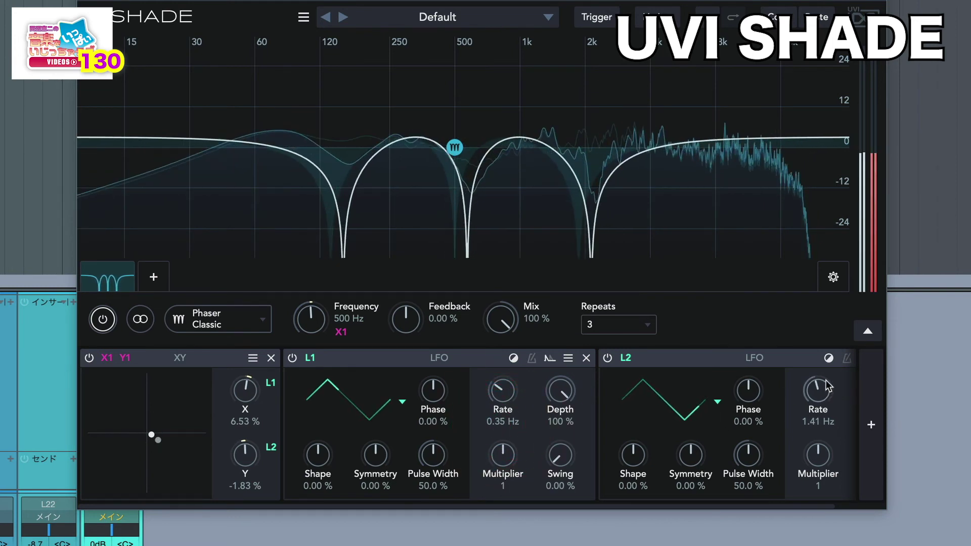
pyautogui.scroll(-8, 812, 412)
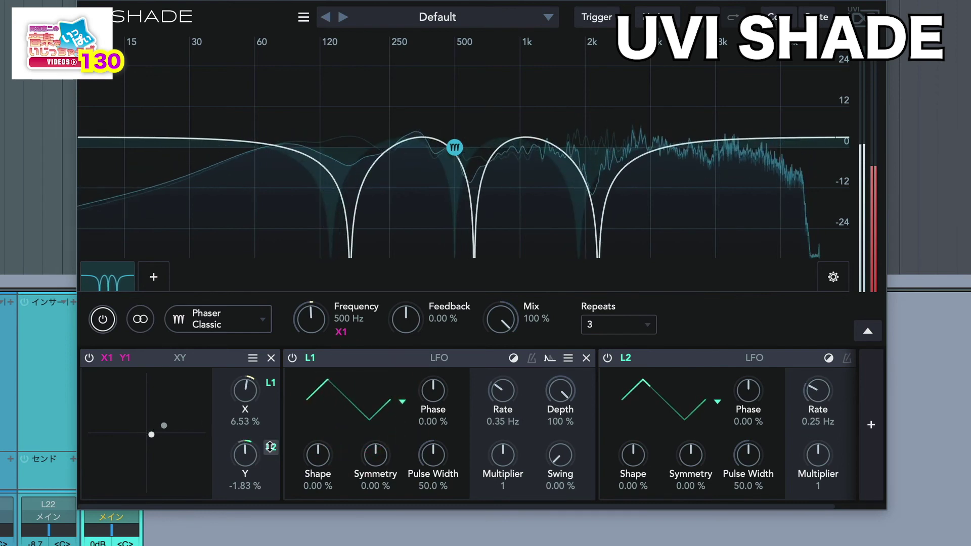
pyautogui.click(273, 388)
pyautogui.moveTo(273, 389); pyautogui.dragTo(275, 331)
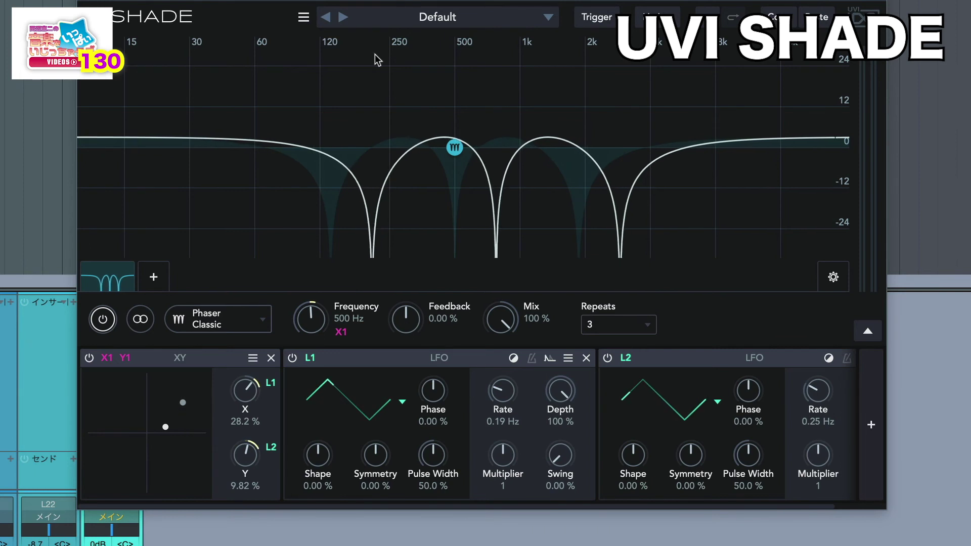
# Browse the filter types available for a second filter, checking the Comb/Flanger and Peak variants
pyautogui.click(153, 276)
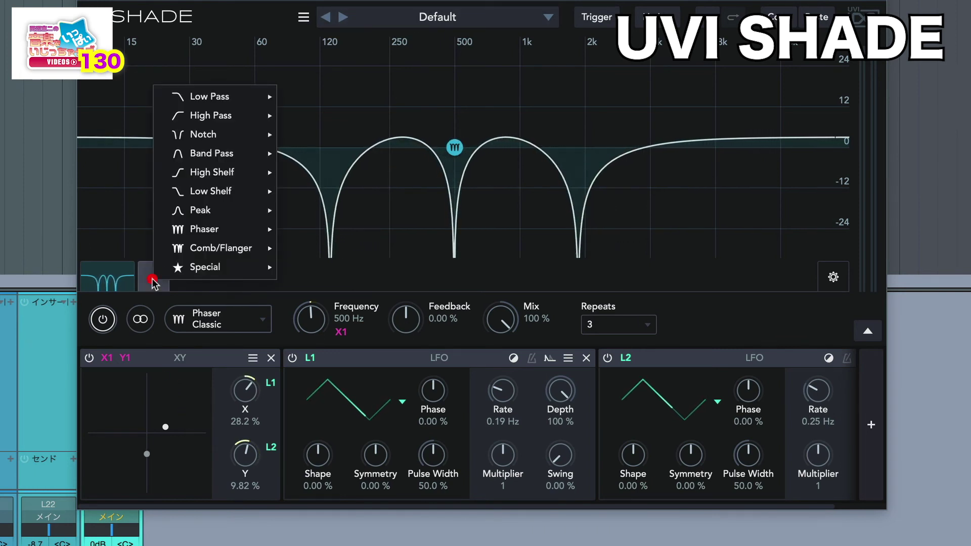
pyautogui.moveTo(190, 272)
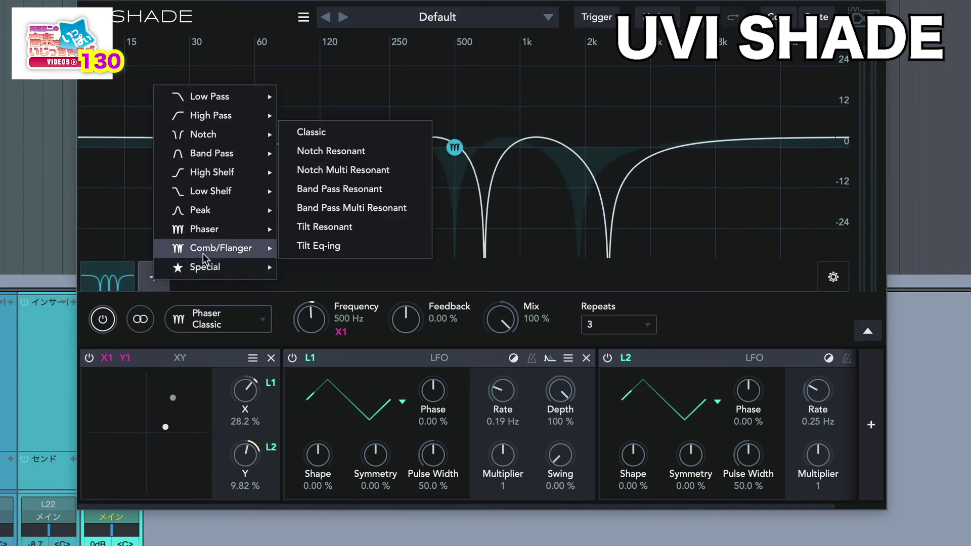
pyautogui.moveTo(218, 217)
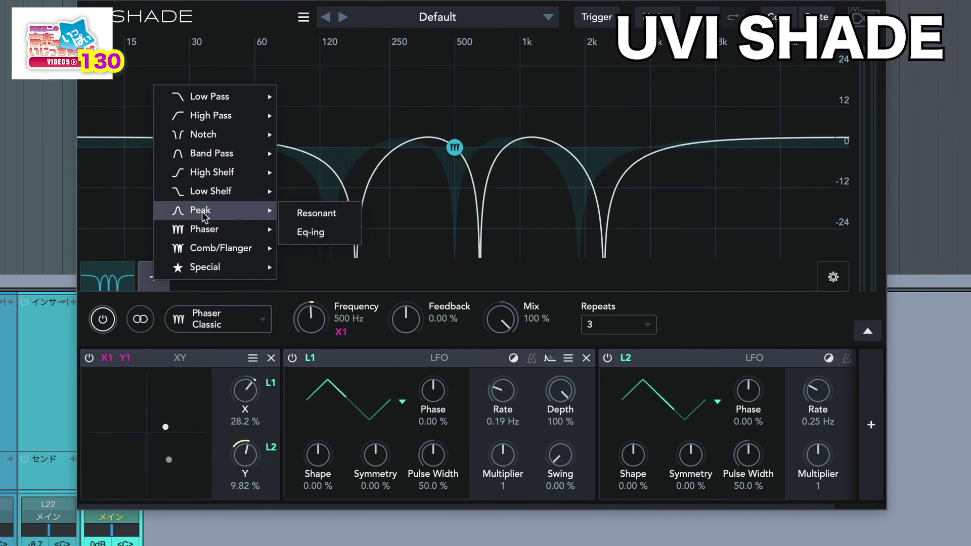